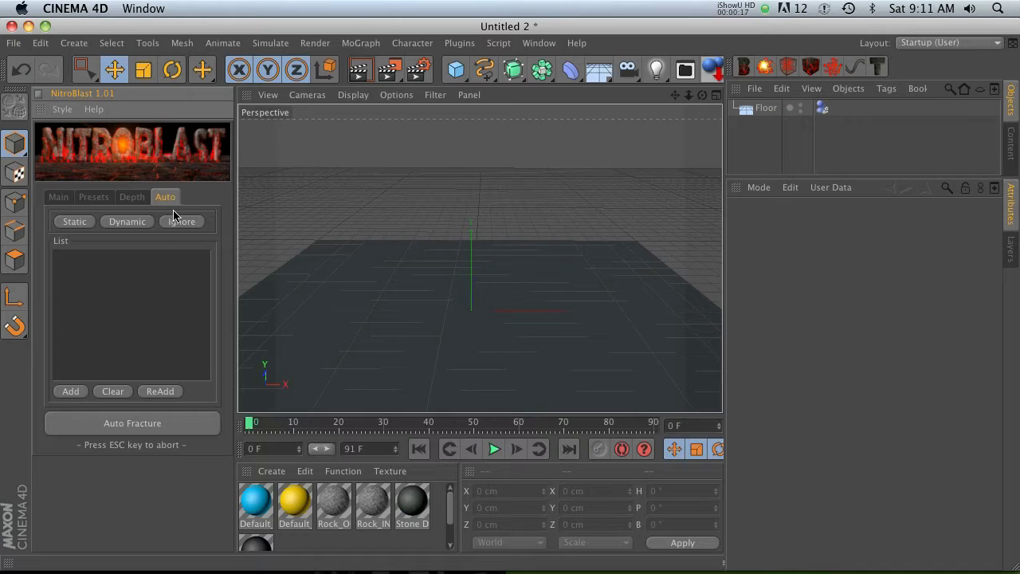
click(59, 197)
click(96, 197)
click(132, 197)
click(169, 197)
Add a cube and reshape it into a flat slab about 1359 × 129 × 776 cm on the floor
click(456, 69)
drag(494, 306, 650, 312)
key(super+z)
alt+drag(494, 285, 564, 274)
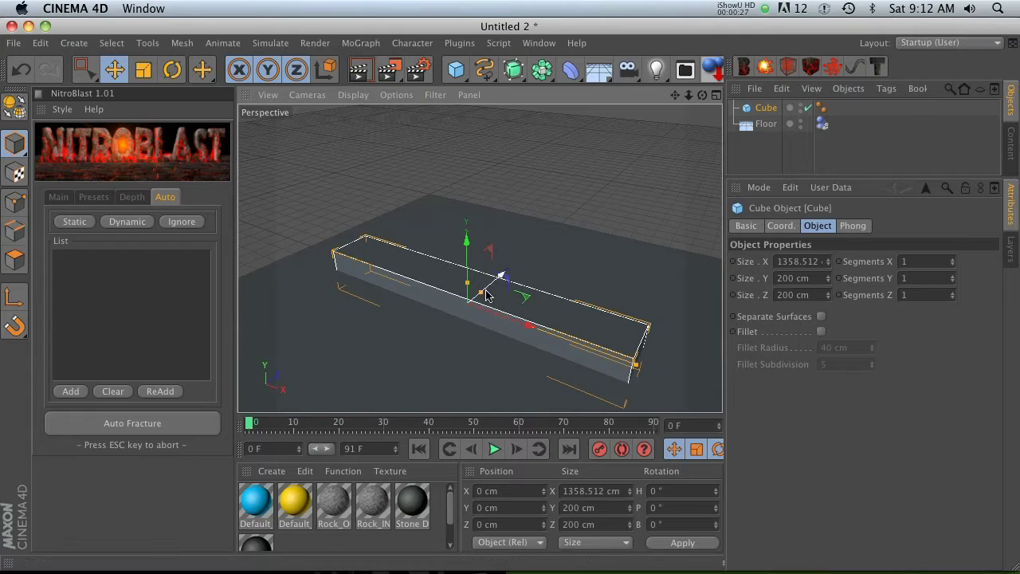
drag(481, 293, 518, 279)
drag(519, 279, 521, 278)
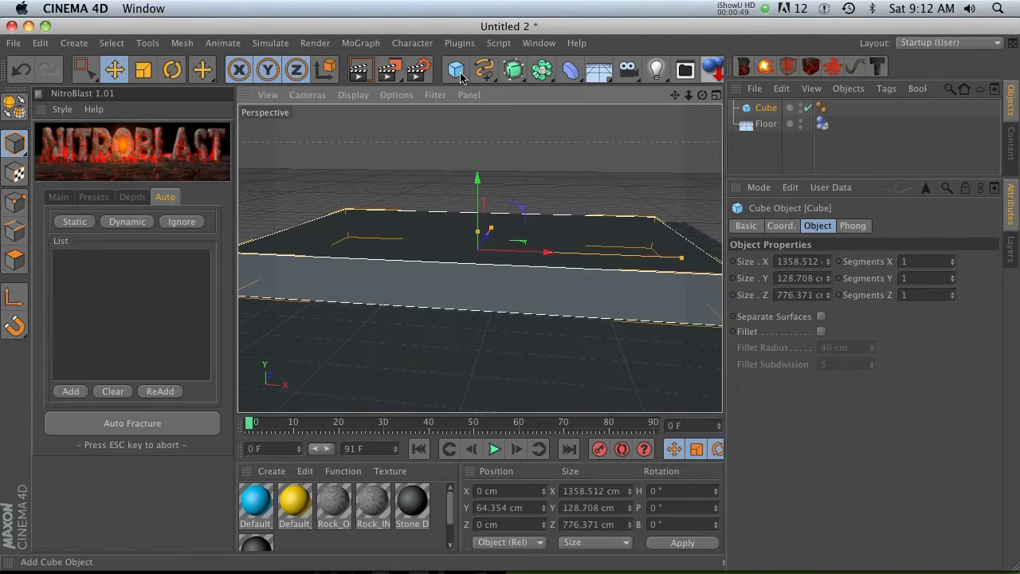
Add a Platonic object and raise it above the slab to a Y position of about 612 cm
click(461, 78)
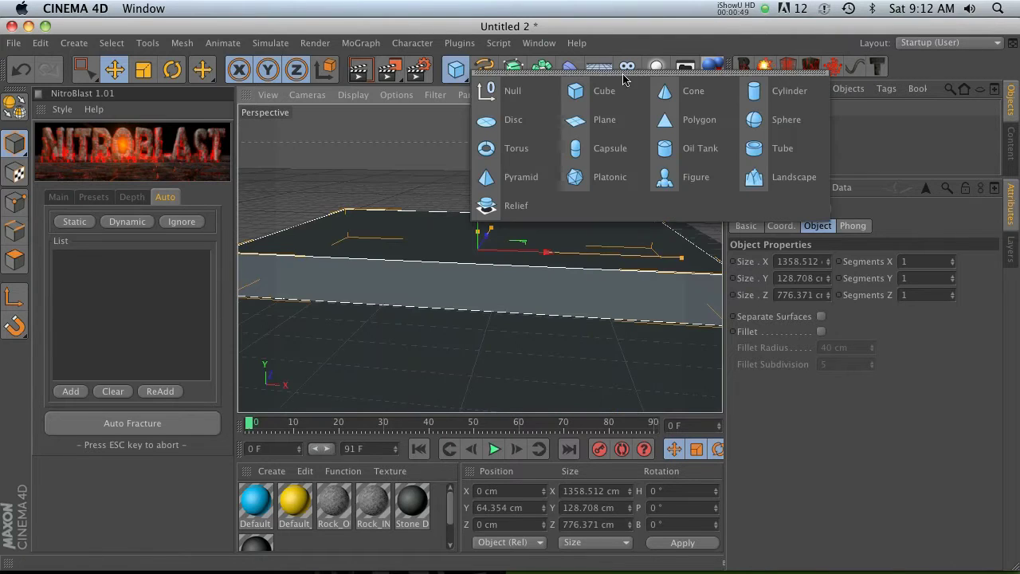
click(591, 177)
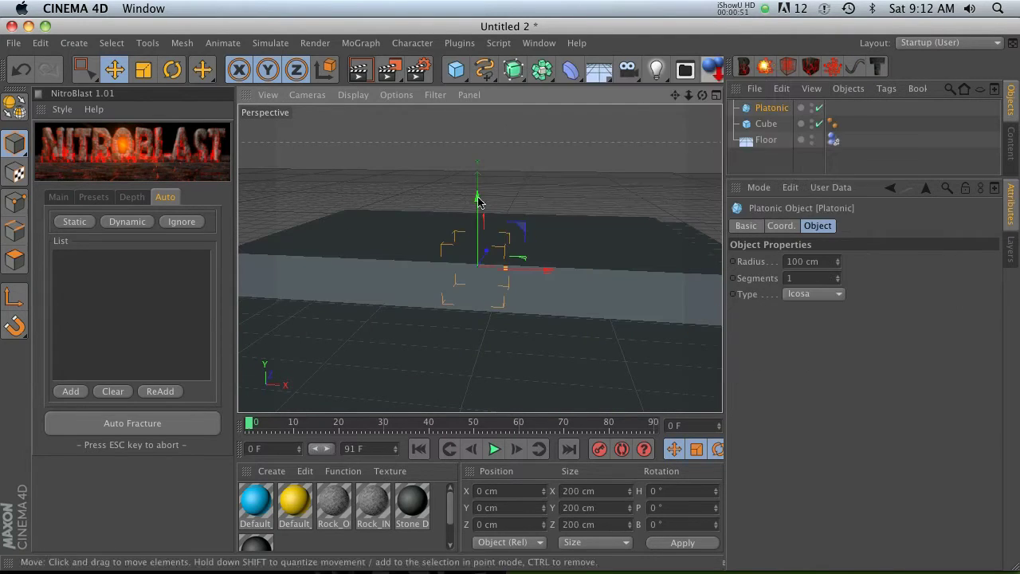
drag(479, 203, 478, 26)
drag(510, 298, 510, 289)
key(o)
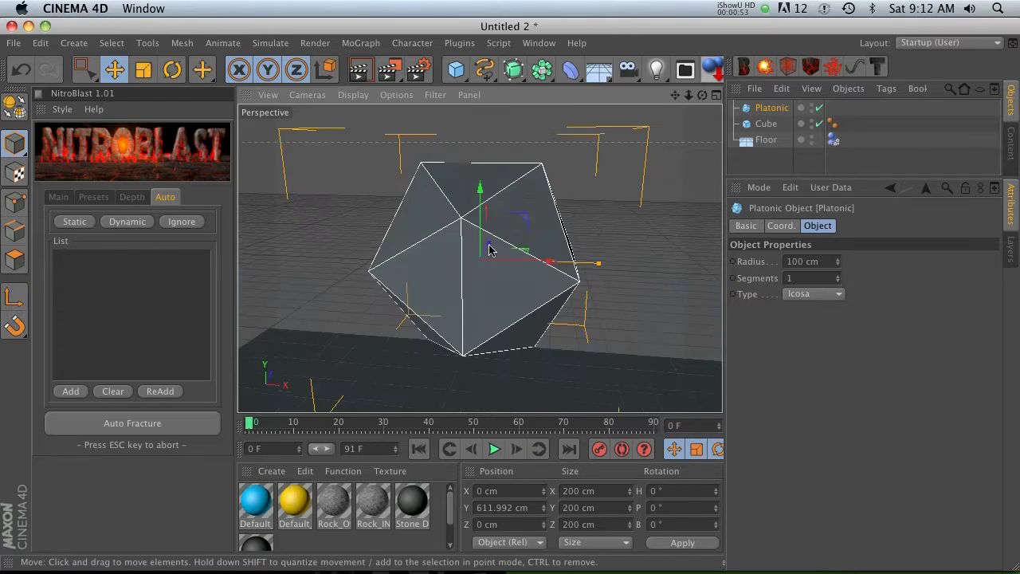
scroll(476, 267, down, 5)
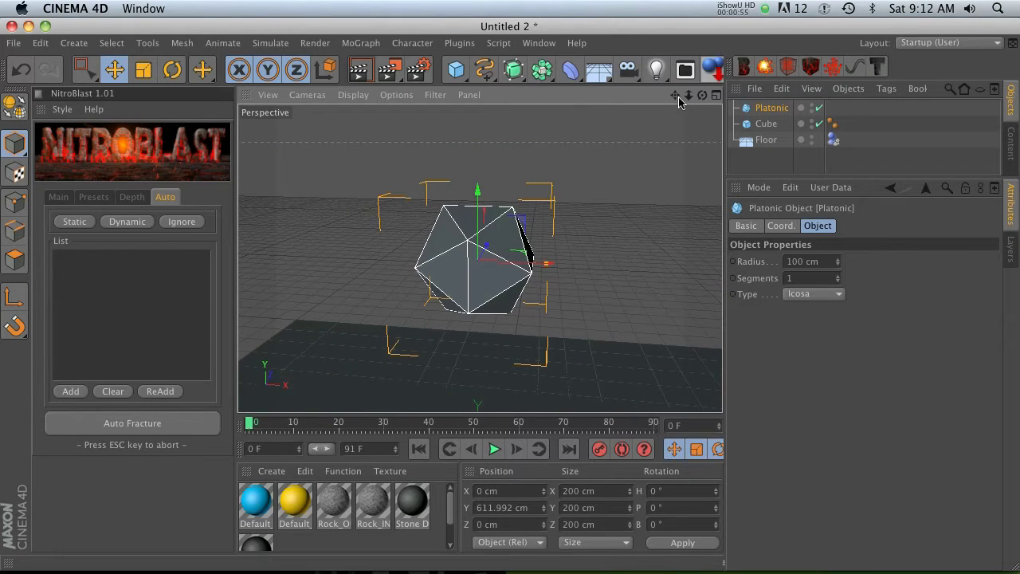
drag(677, 96, 510, 287)
scroll(417, 294, down, 4)
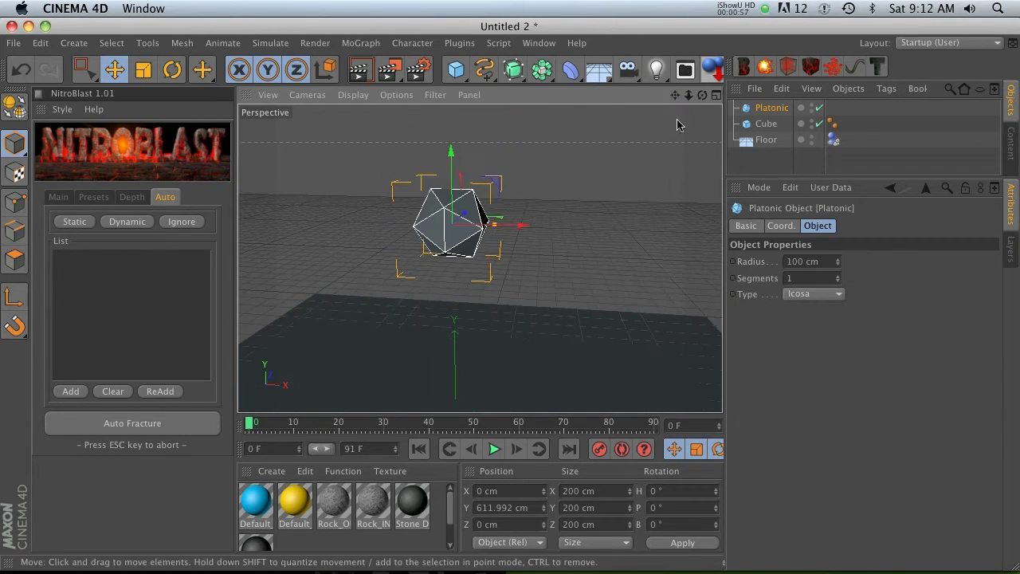
drag(676, 95, 510, 298)
Assign the Platonic as a dynamic object and the cube as a static object in NitroBlast's automatic fracture list
click(53, 200)
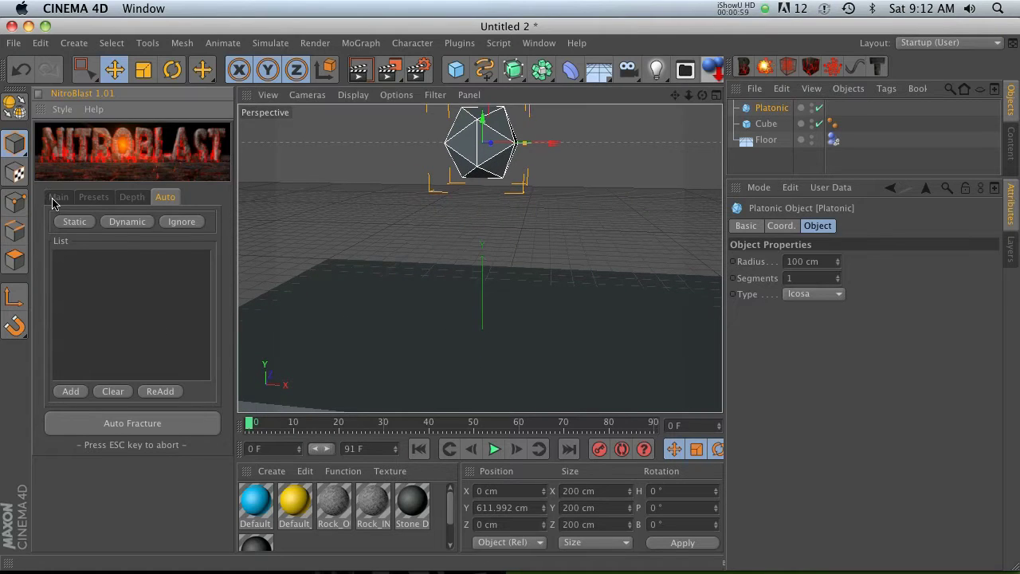
click(56, 198)
click(163, 197)
scroll(471, 344, down, 3)
drag(701, 97, 510, 292)
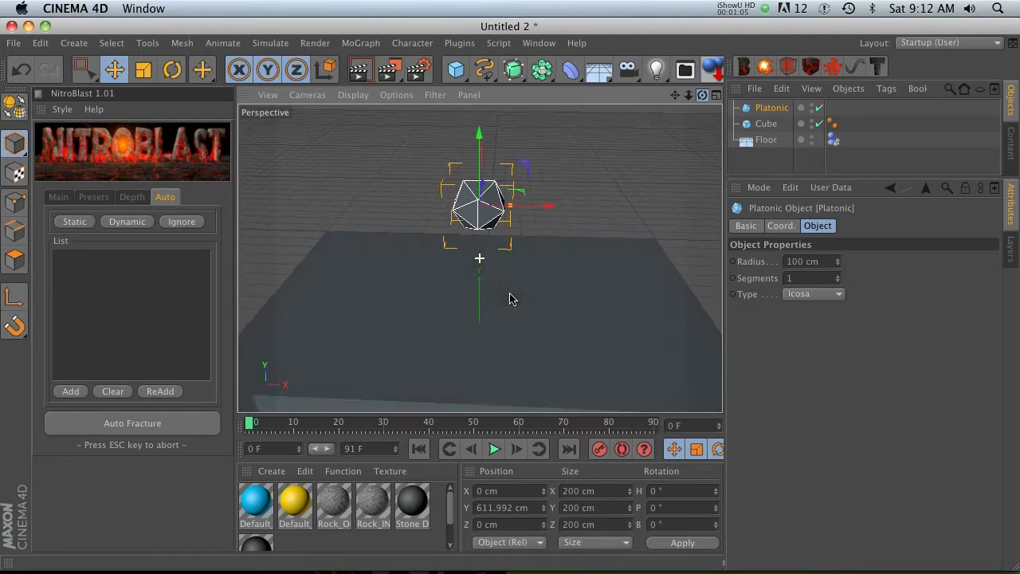
drag(675, 95, 505, 285)
click(762, 109)
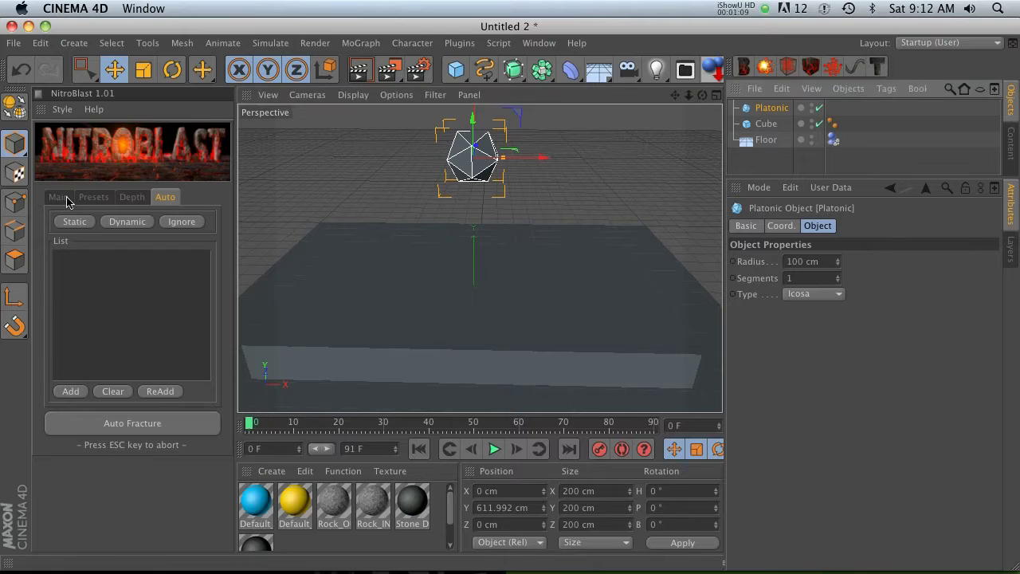
click(161, 197)
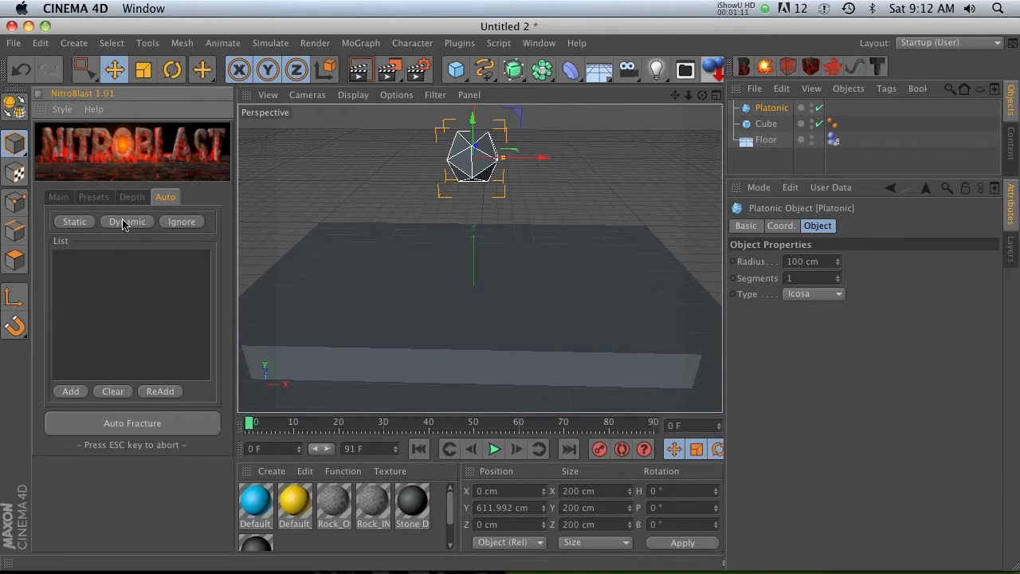
click(124, 223)
click(766, 125)
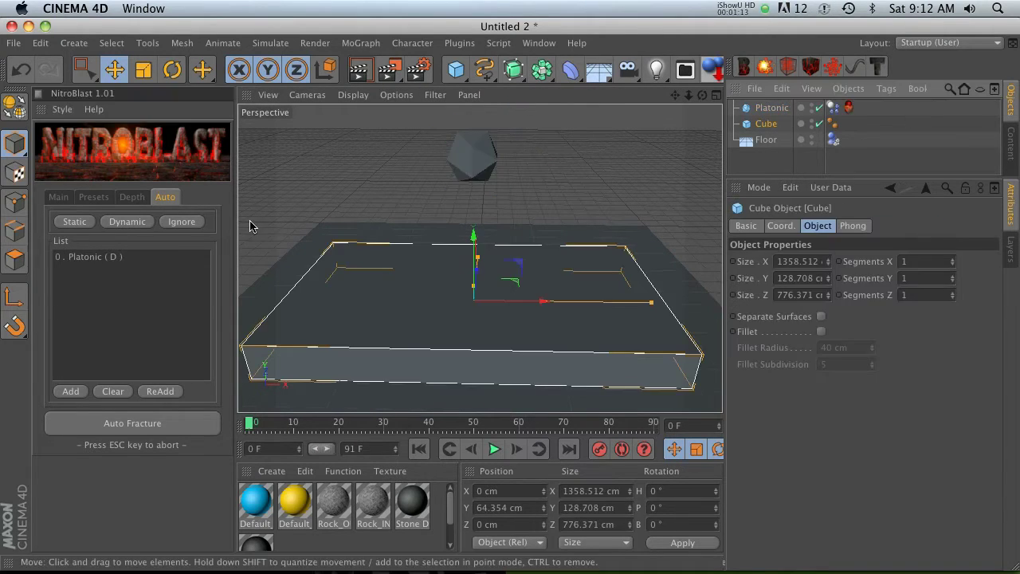
click(75, 221)
Select both the Platonic and the cube and run NitroBlast's Auto Fracture on them
click(847, 123)
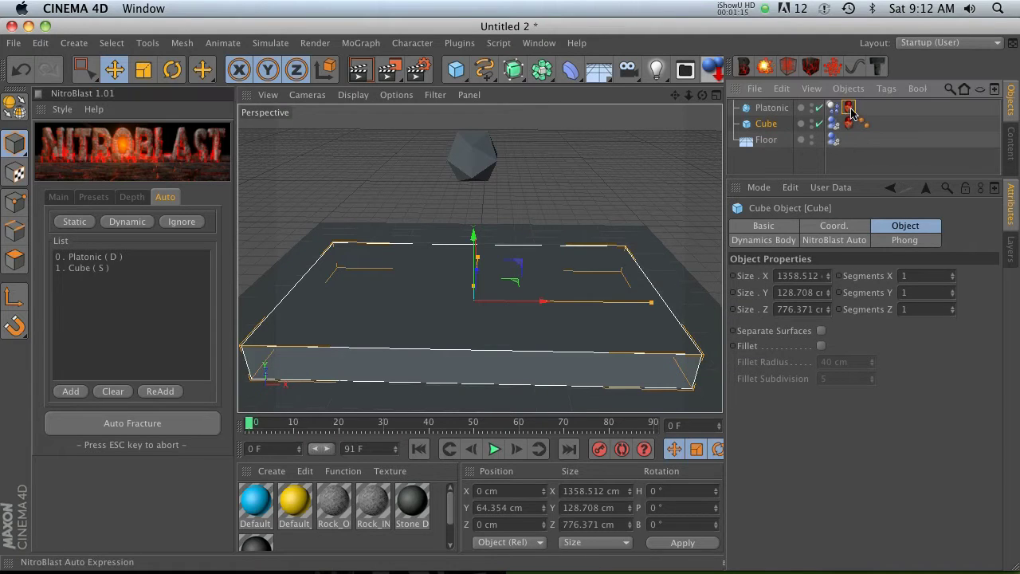
click(848, 112)
click(766, 110)
shift+click(759, 125)
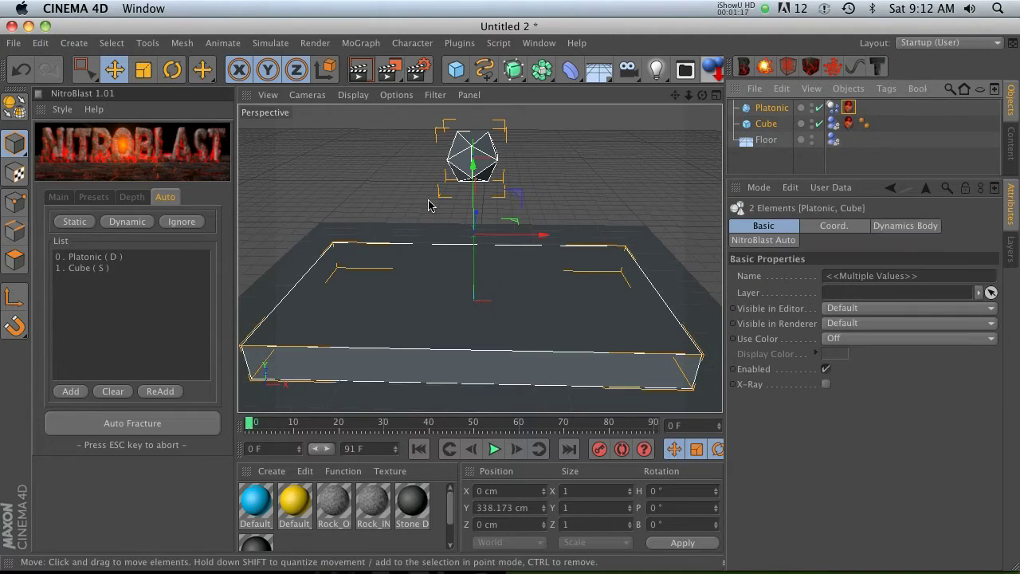
click(120, 425)
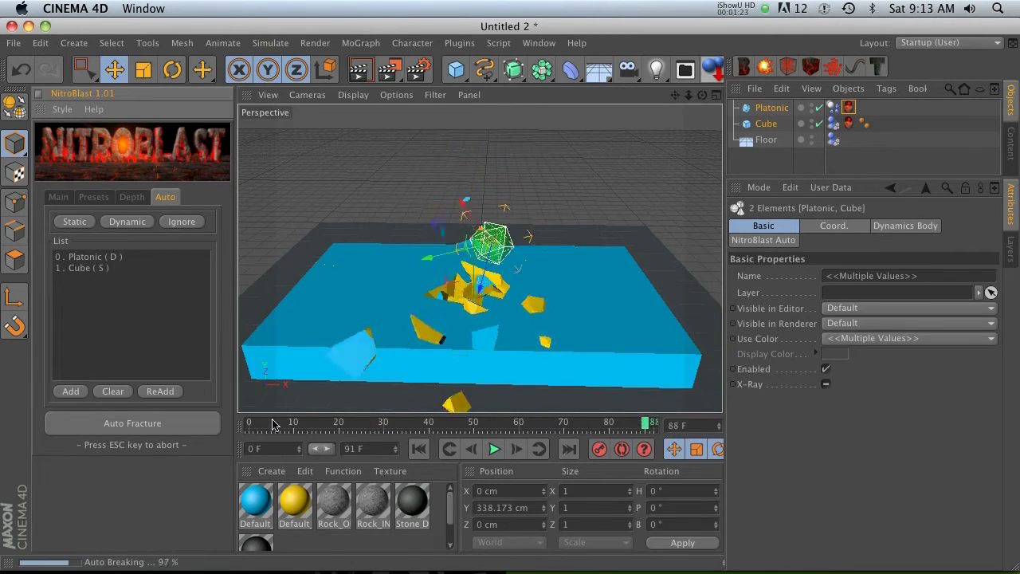
Play the simulation of the Platonic striking the fractured slab twice
alt+drag(503, 259, 508, 295)
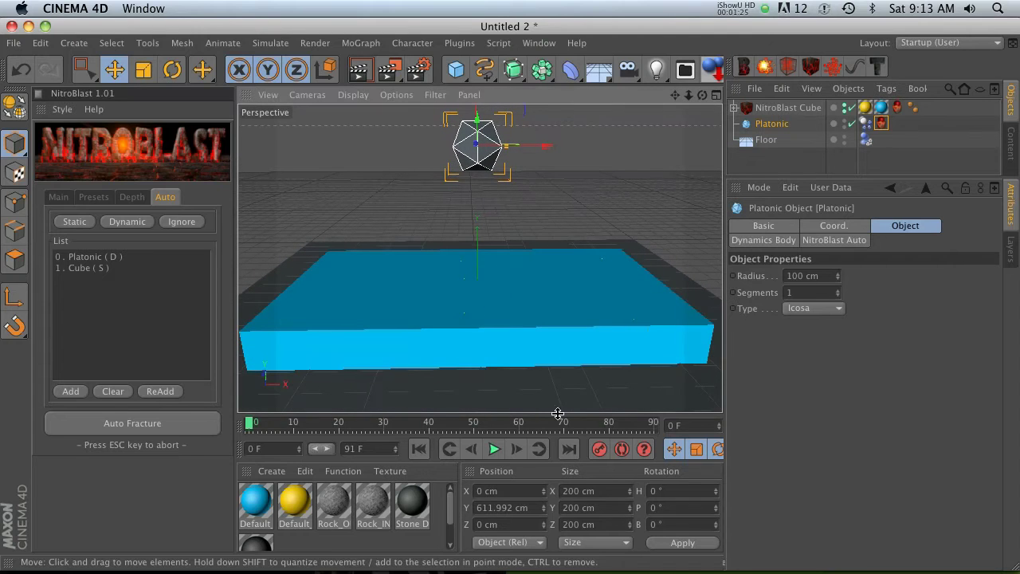
click(495, 451)
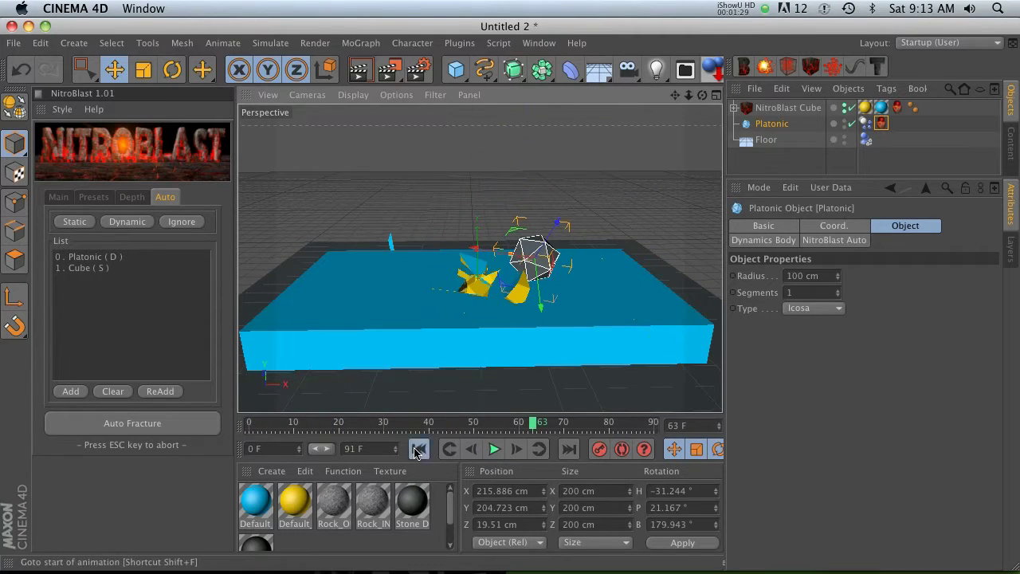
click(494, 449)
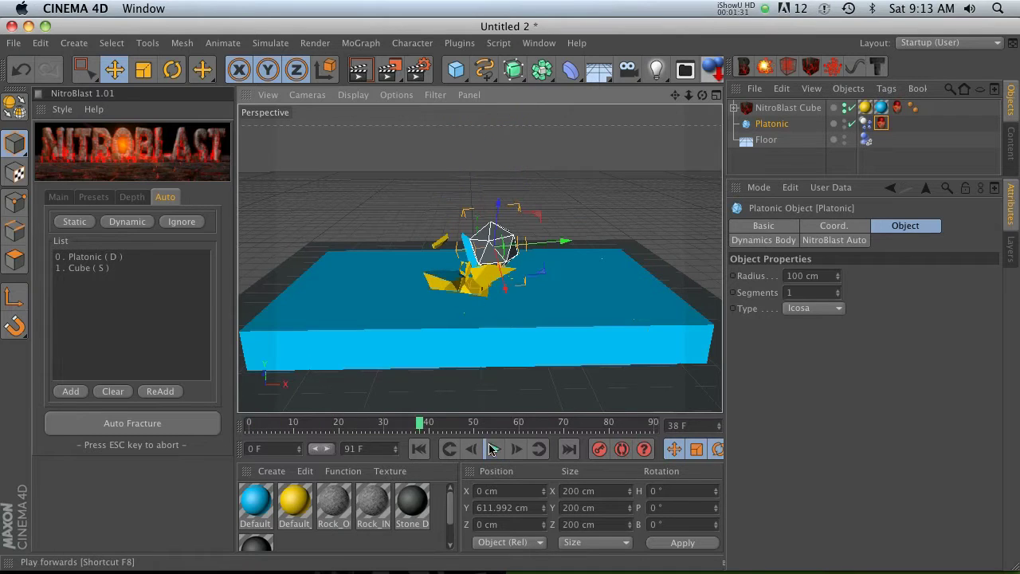
Examine the main fracture options and the NitroBlast Auto tag settings of the fractured slab and the Platonic
click(59, 197)
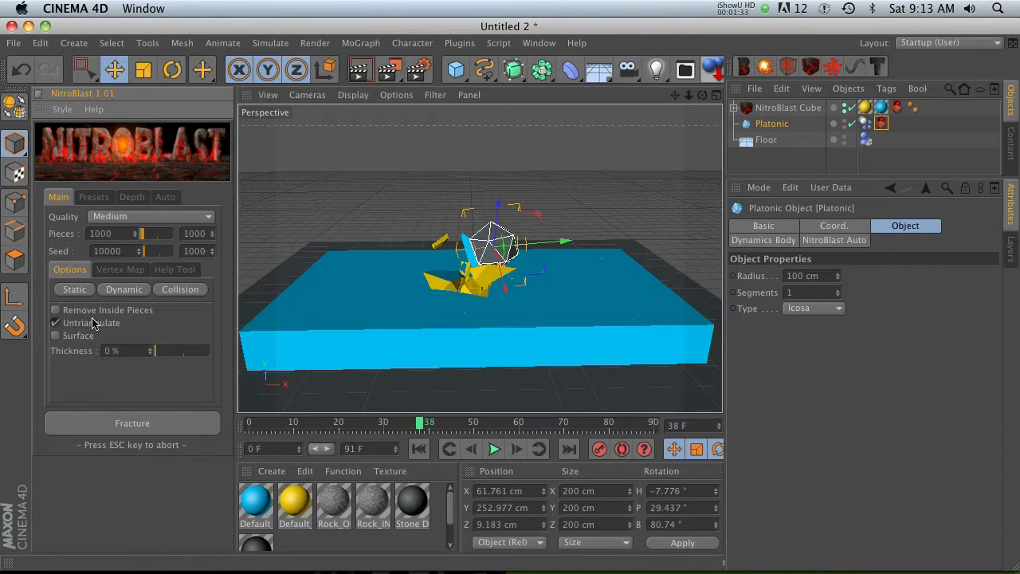
click(166, 197)
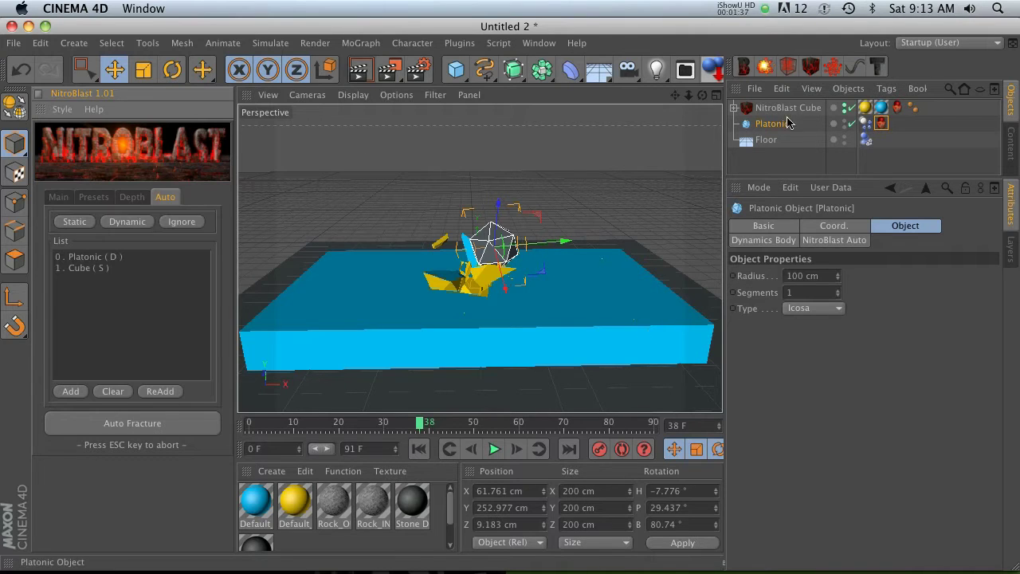
click(913, 107)
click(897, 107)
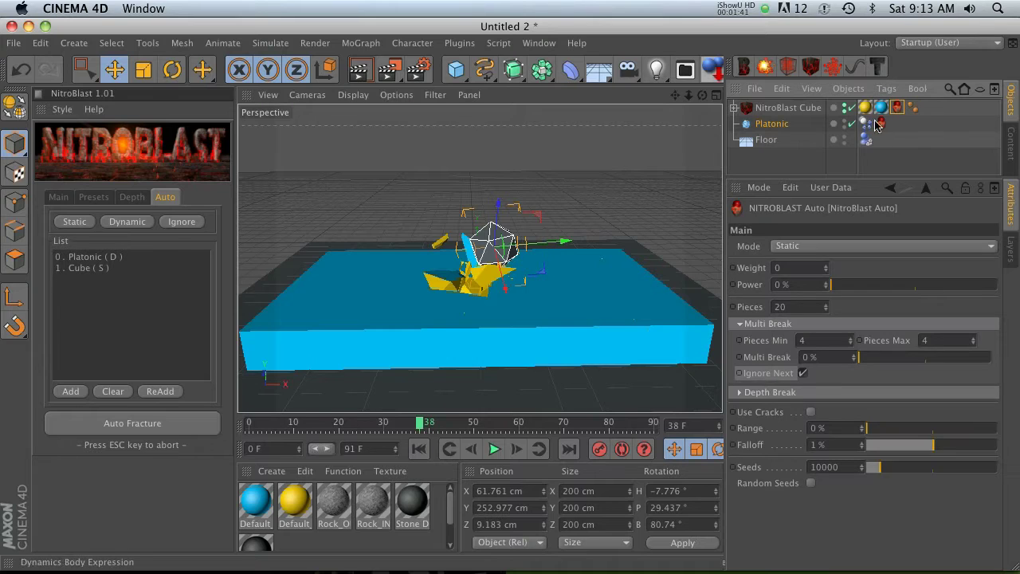
click(882, 124)
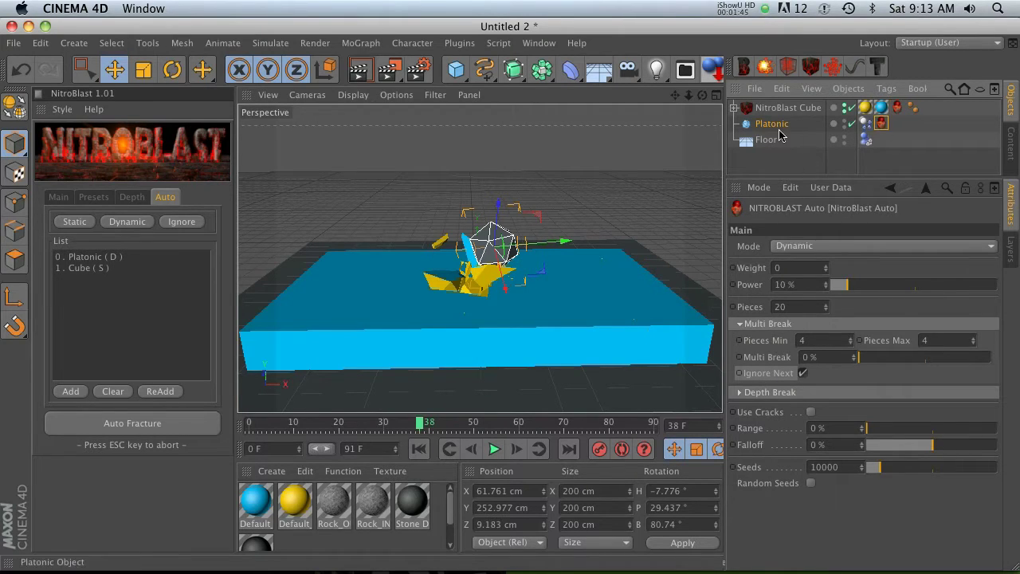
click(771, 124)
alt+drag(494, 253, 481, 301)
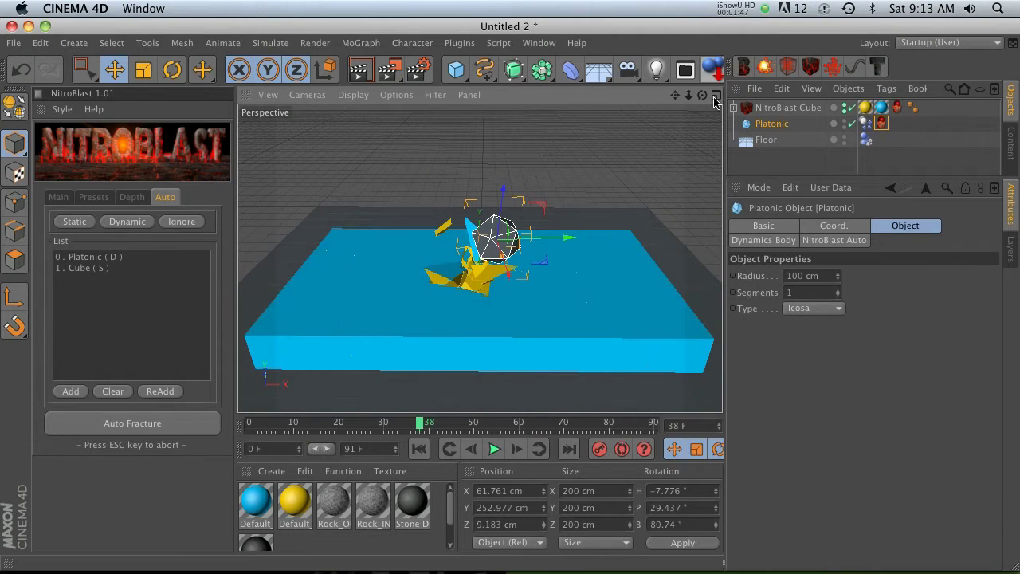
click(931, 121)
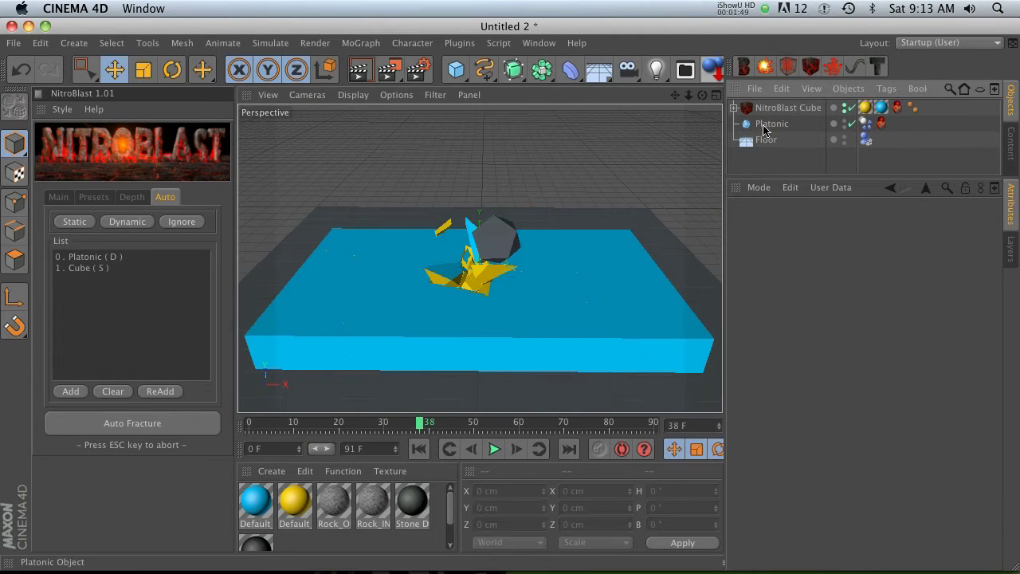
Fracture the whole NitroBlast Cube uniformly into 1000 pieces at Medium quality and play the simulation
click(779, 115)
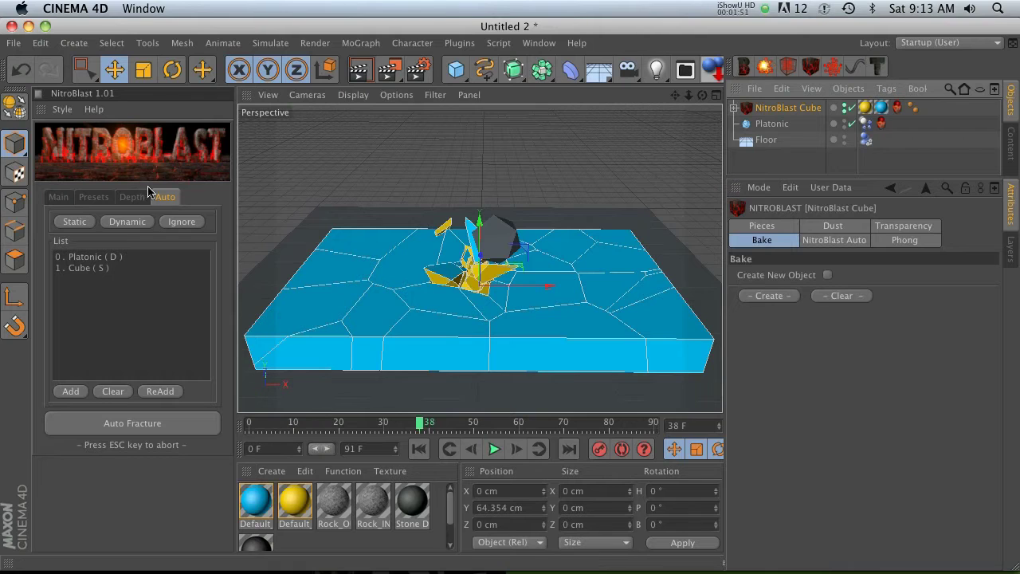
click(62, 197)
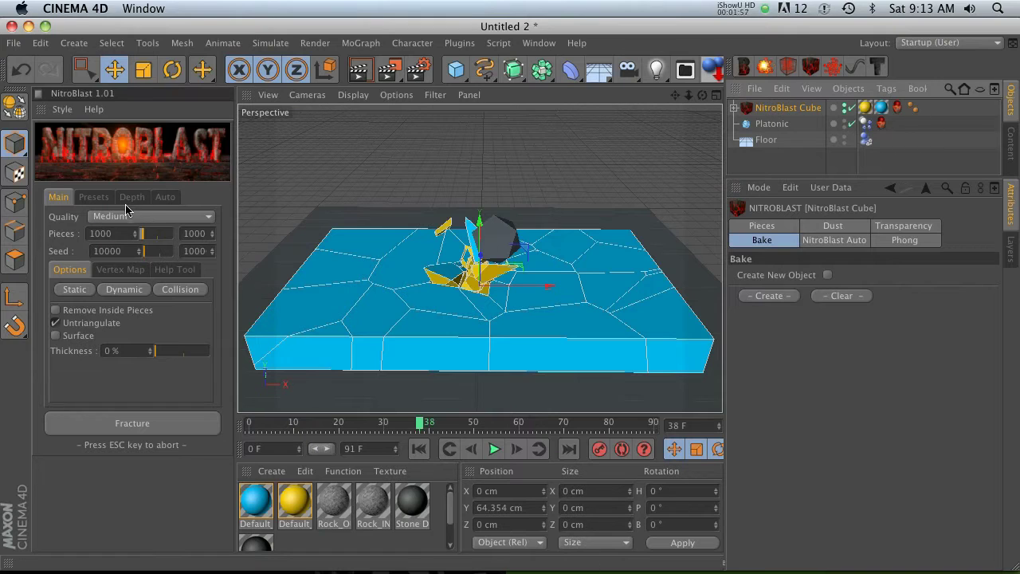
click(111, 429)
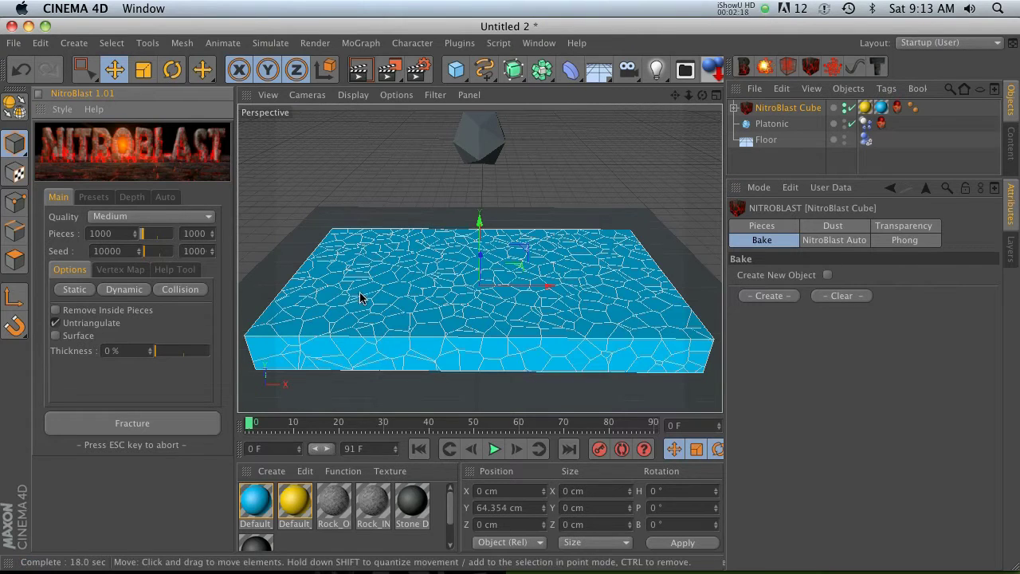
click(495, 451)
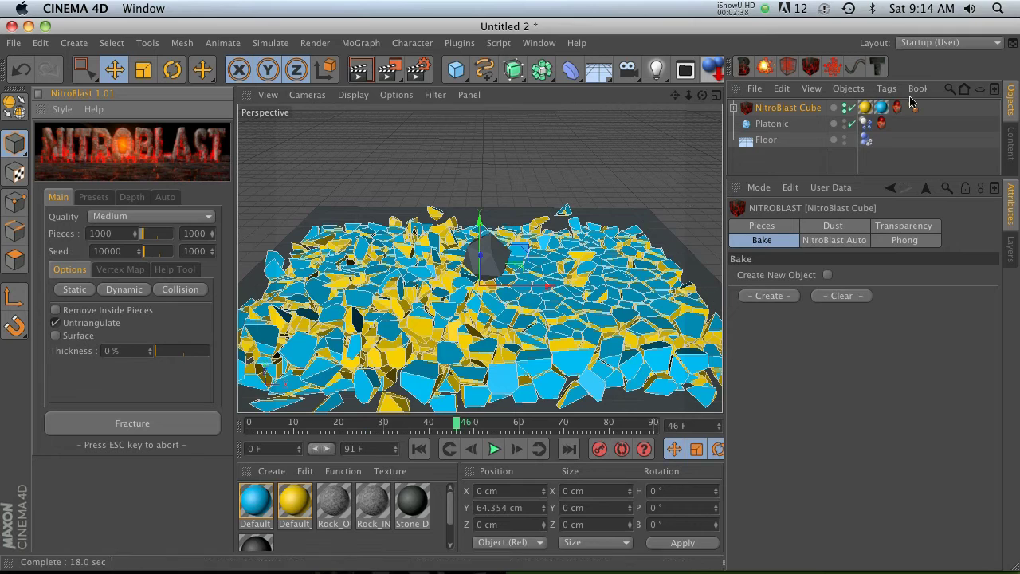
Set the Falloff in the Platonic's NitroBlast Auto tag to 38% and run Auto Fracture again
click(898, 110)
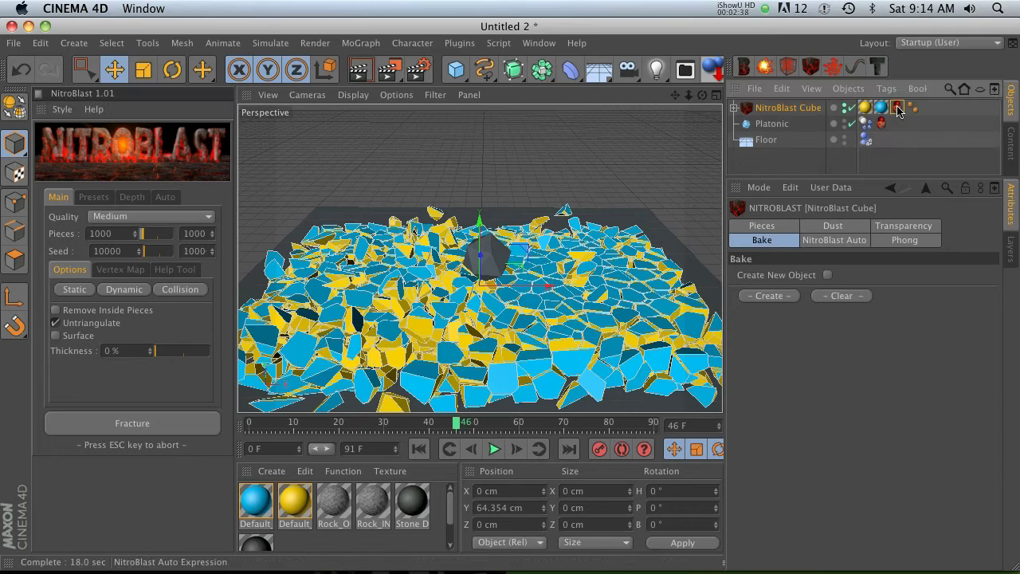
click(881, 123)
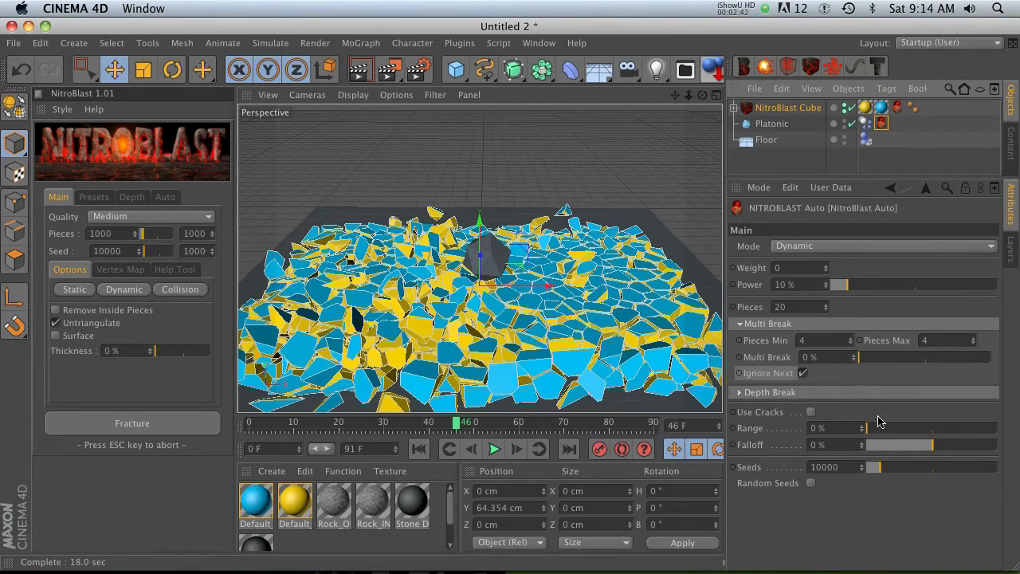
drag(928, 452, 955, 449)
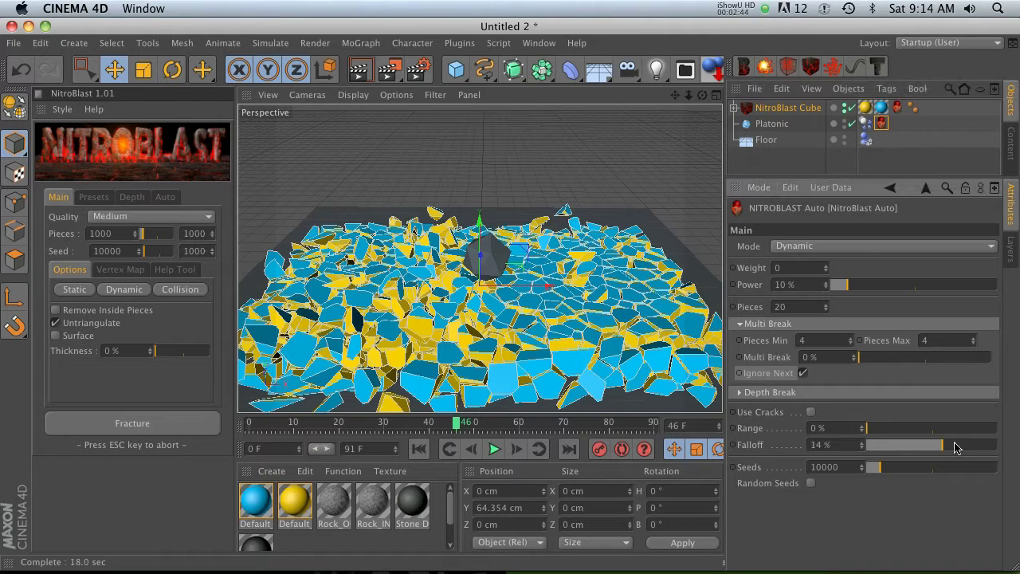
click(166, 196)
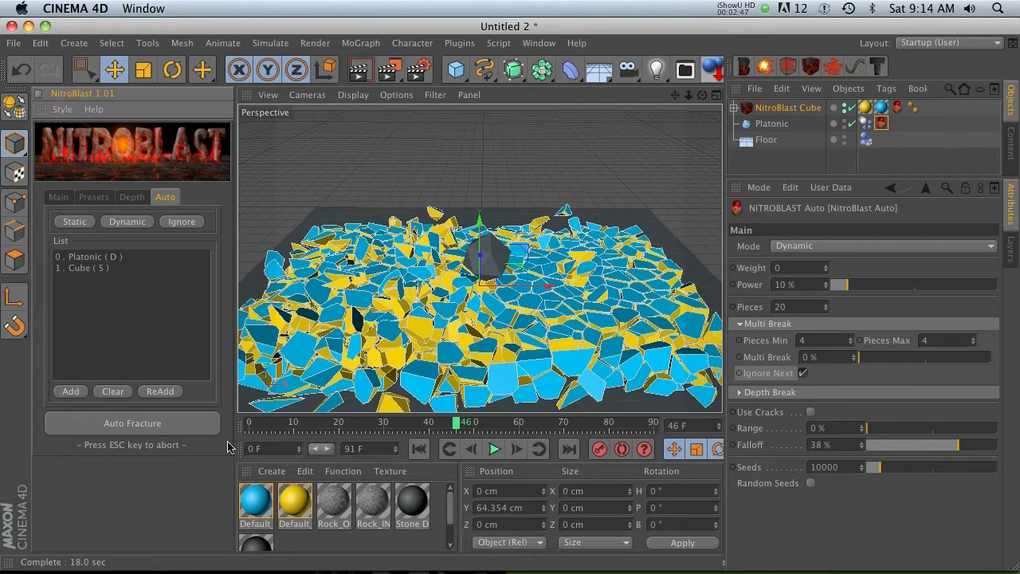
click(133, 428)
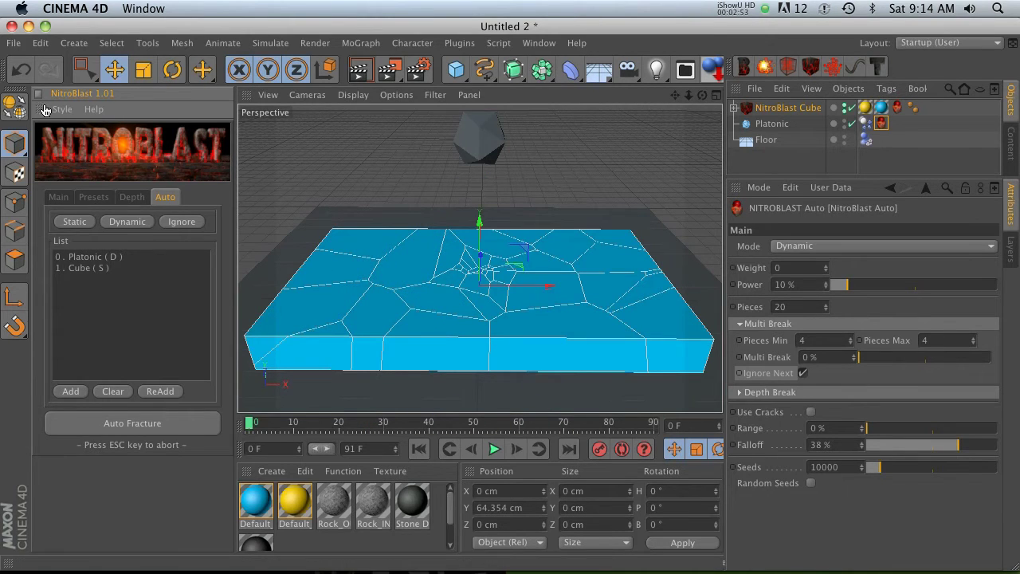
click(58, 197)
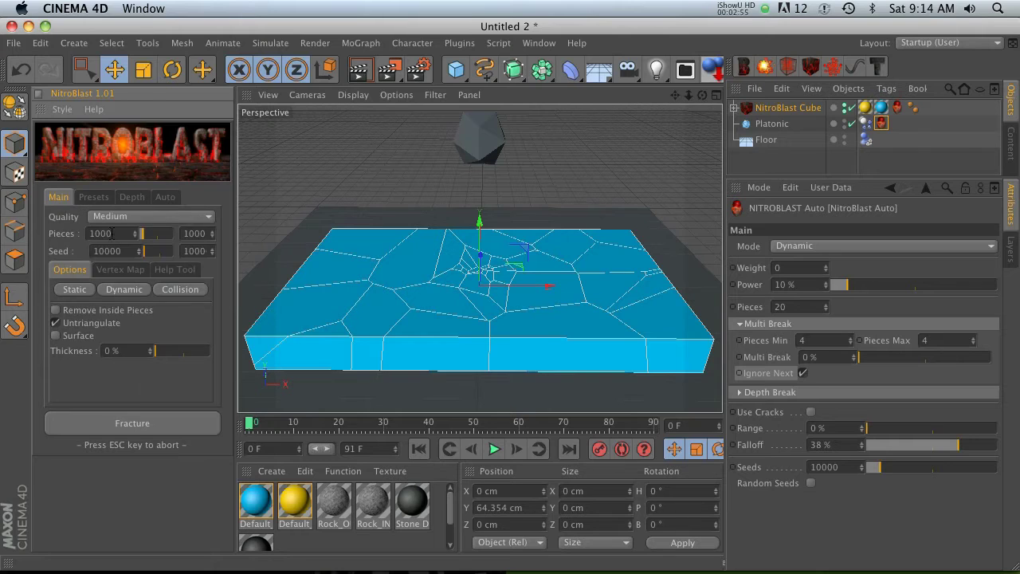
click(165, 197)
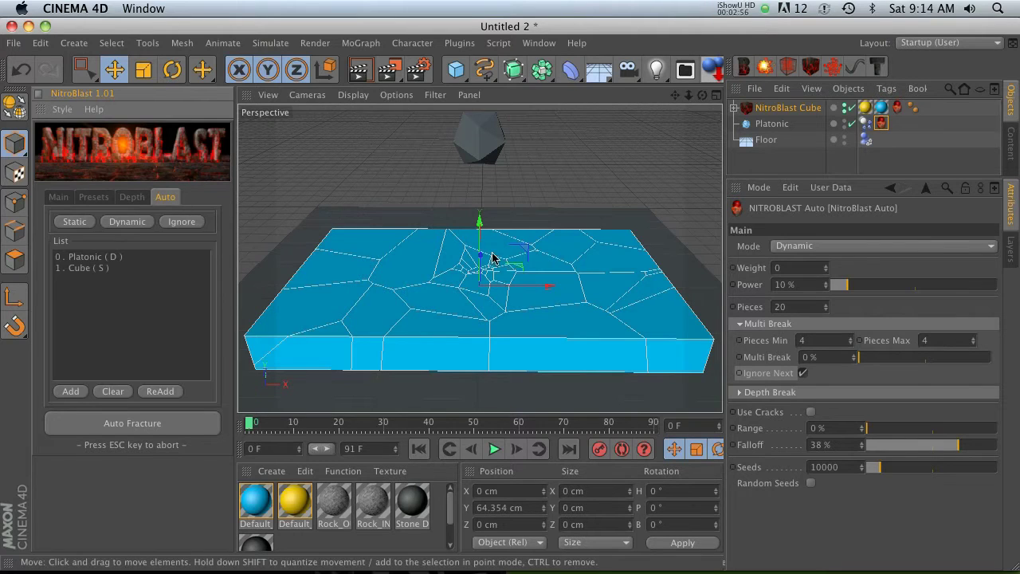
Set the Pieces in the Platonic's NitroBlast Auto tag to 100 and run Auto Fracture again
click(882, 123)
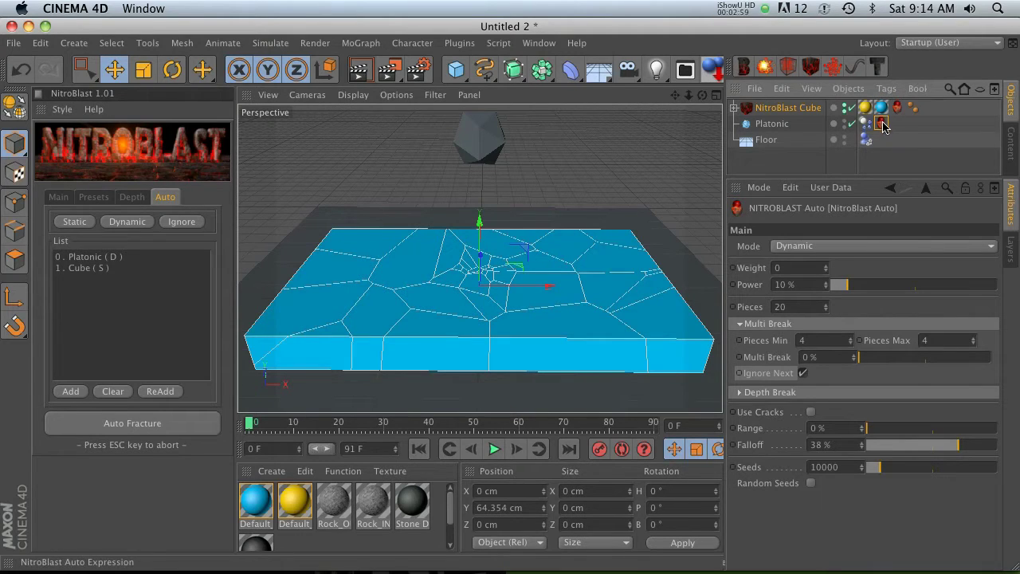
click(753, 307)
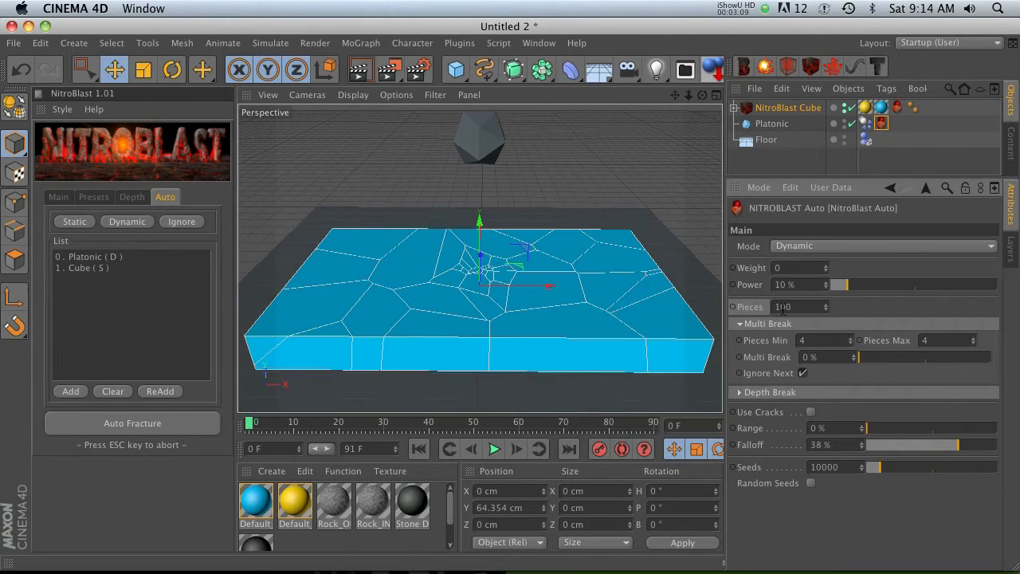
click(59, 198)
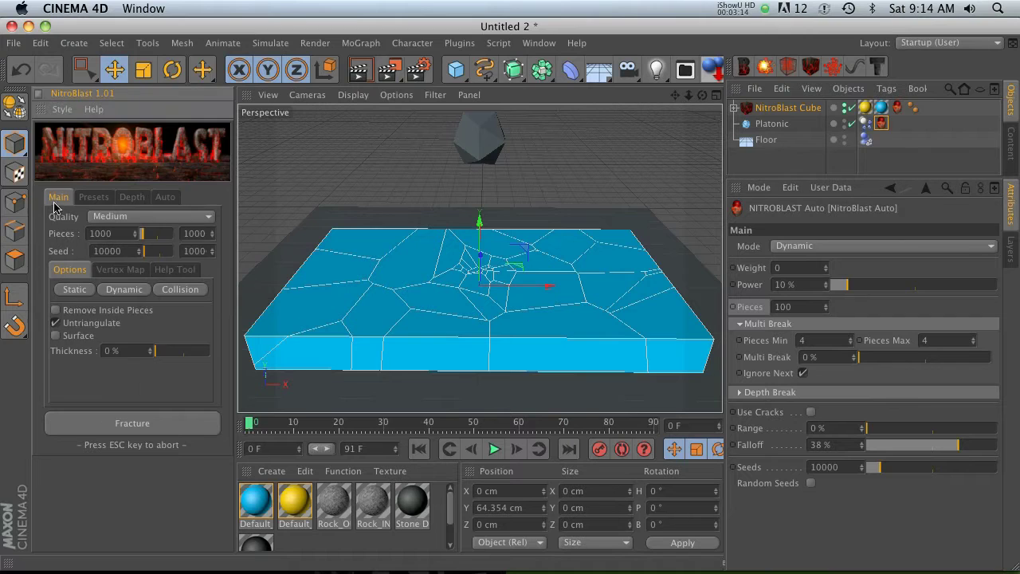
click(164, 197)
click(881, 123)
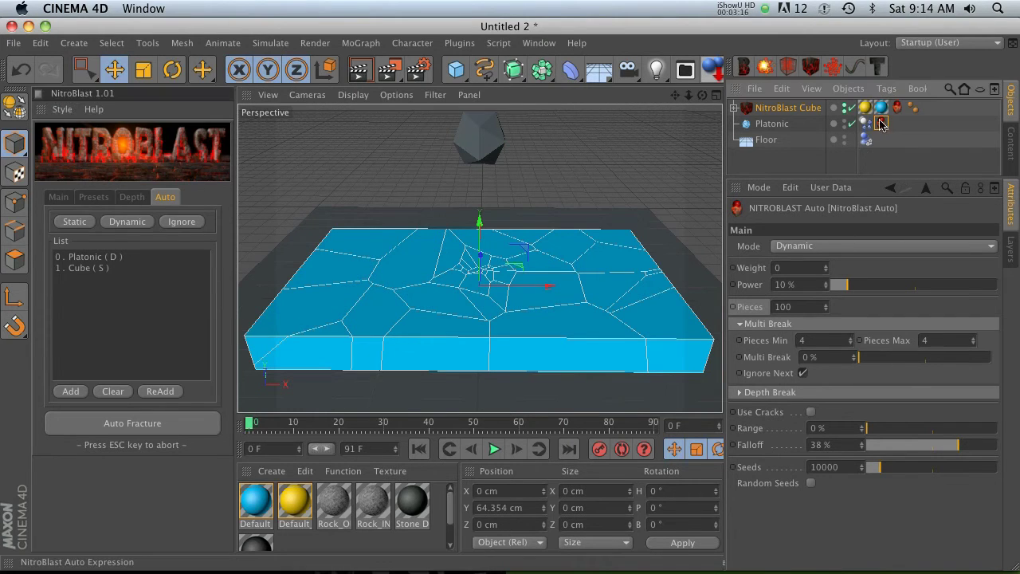
double_click(811, 306)
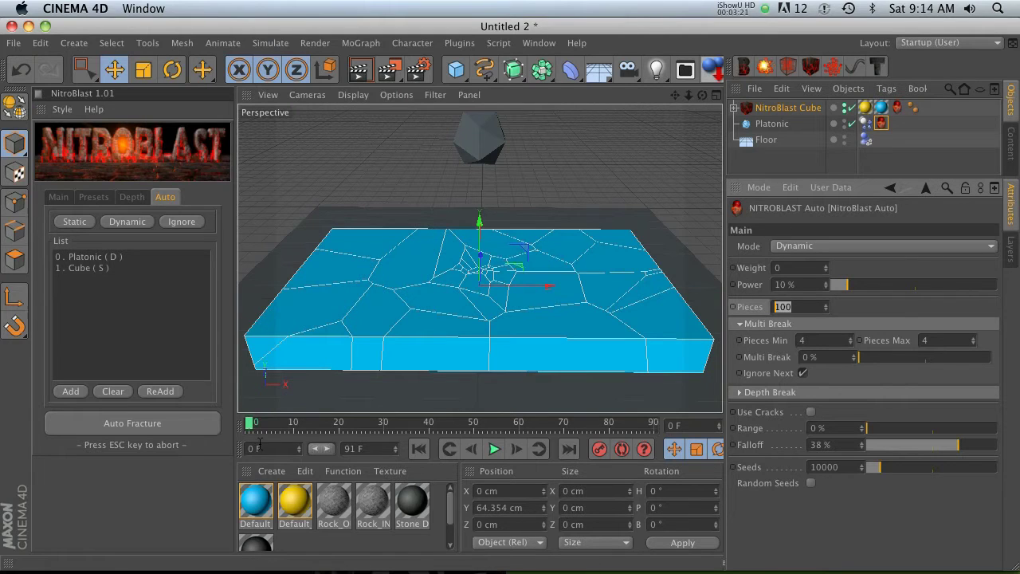
key(Return)
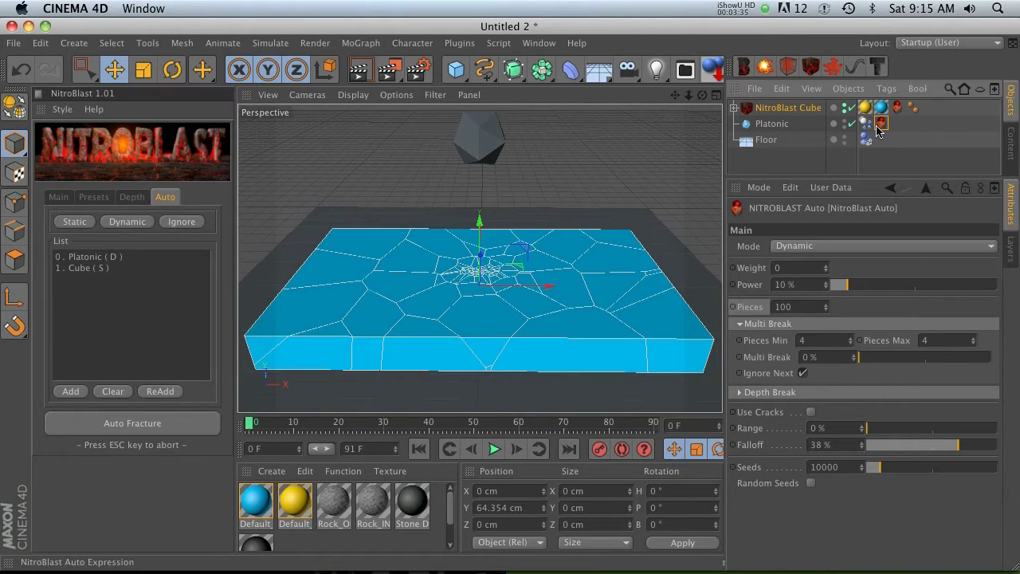
Set the Platonic's NitroBlast Auto tag to 50 Pieces and 2% Falloff
drag(806, 310, 580, 307)
text(50)
key(Return)
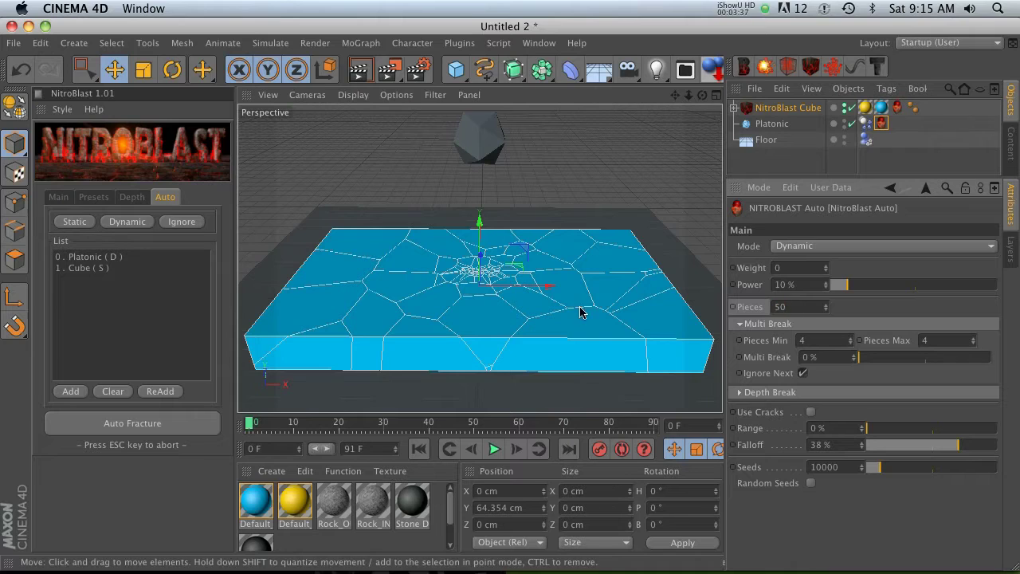
click(932, 447)
drag(932, 450, 931, 454)
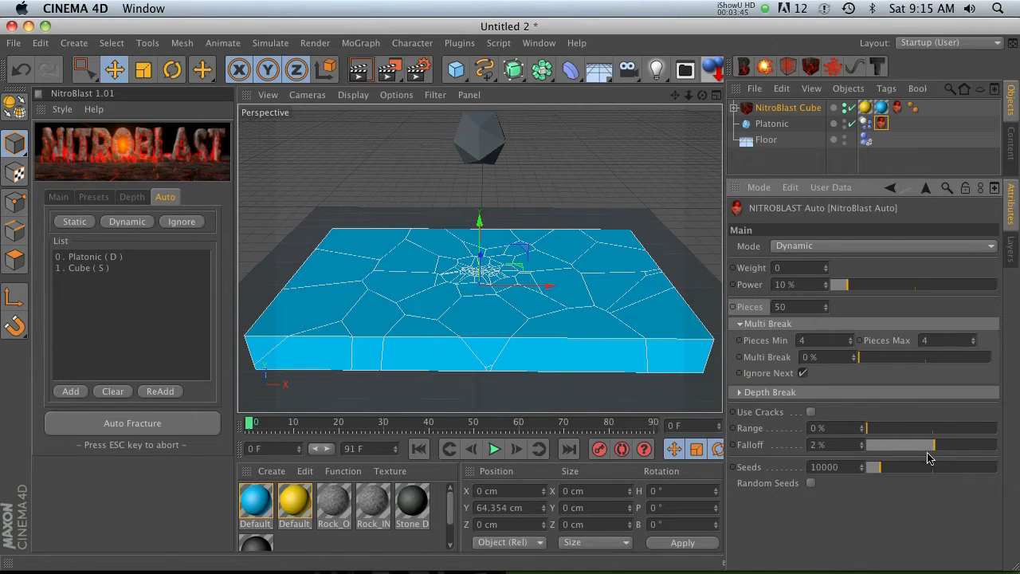
Raise the Falloff in the Platonic's NitroBlast Auto tag to 100% and run Auto Fracture
click(771, 123)
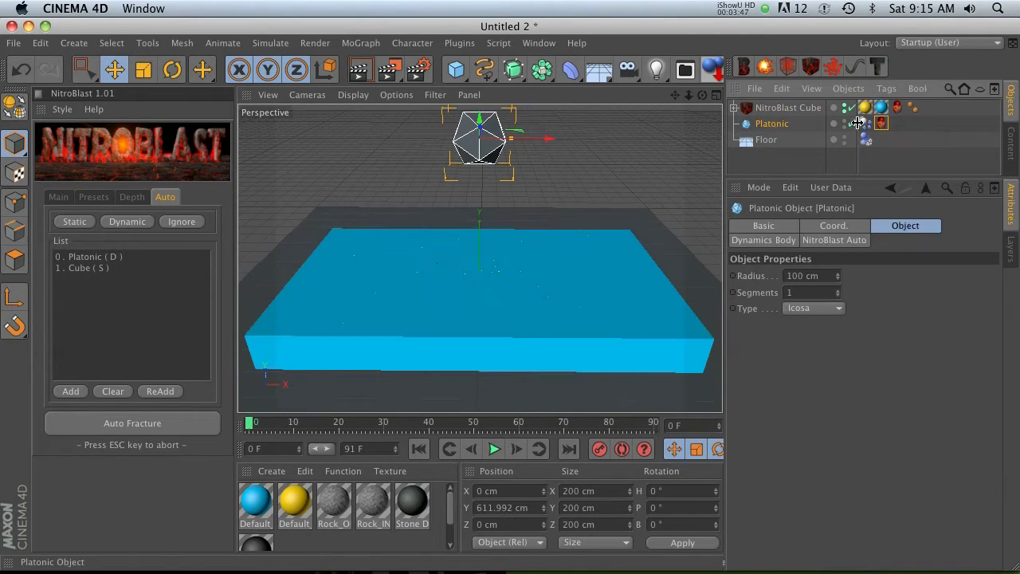
click(882, 124)
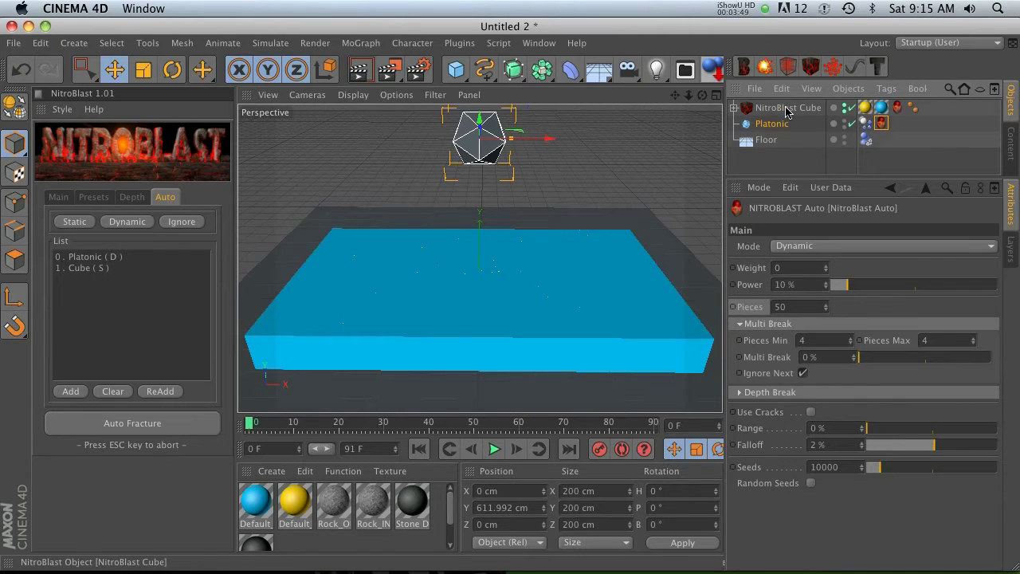
click(786, 110)
click(476, 120)
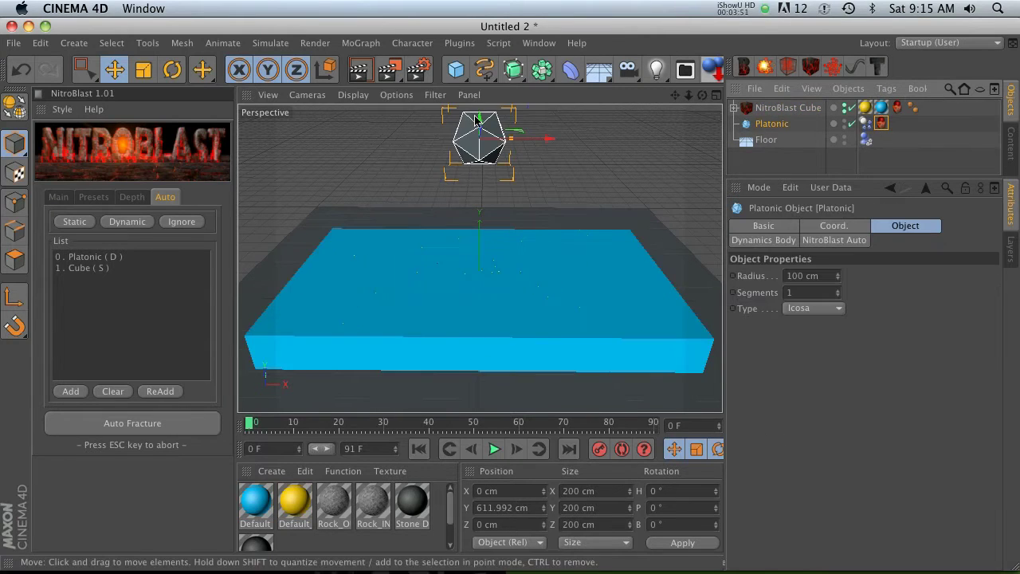
click(881, 124)
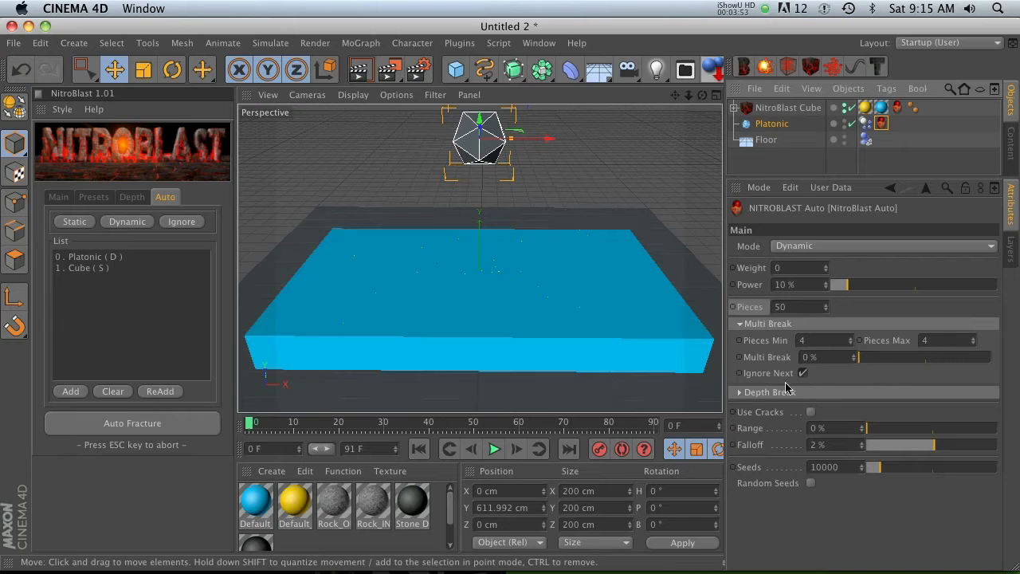
drag(947, 443, 952, 443)
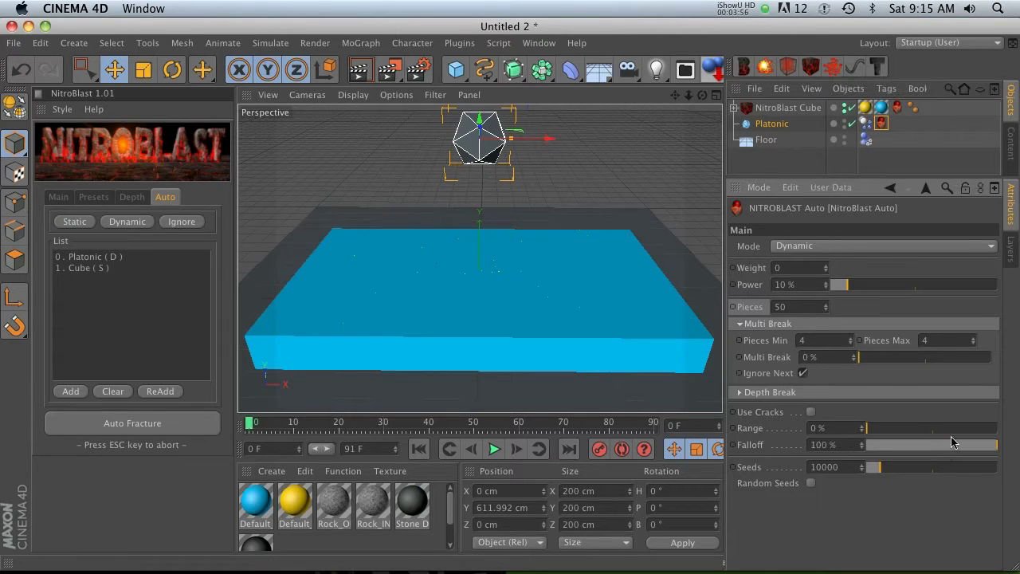
click(152, 423)
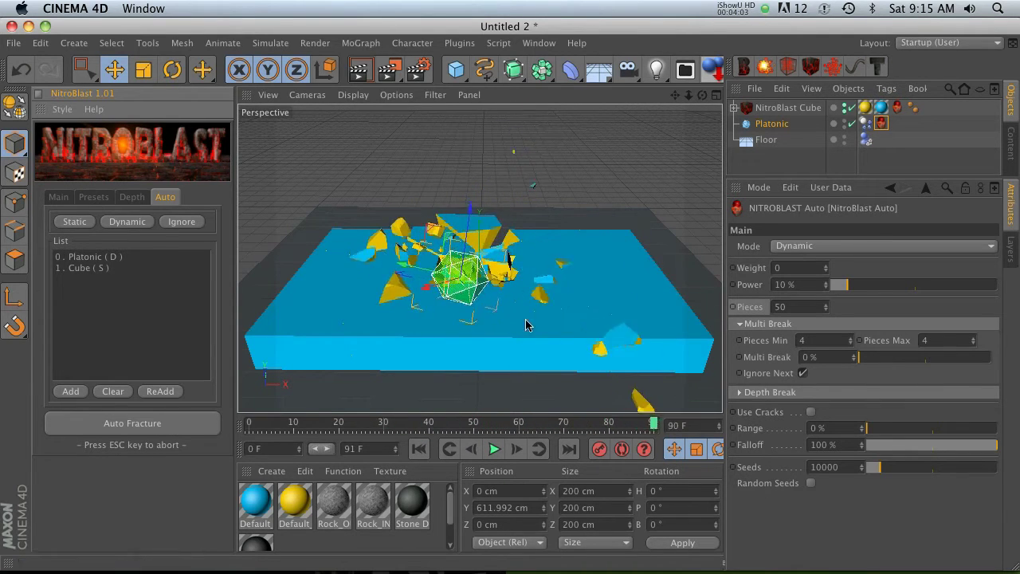
Play the simulation from the start and set the Power in the Platonic's NitroBlast Auto tag to 52%
click(494, 449)
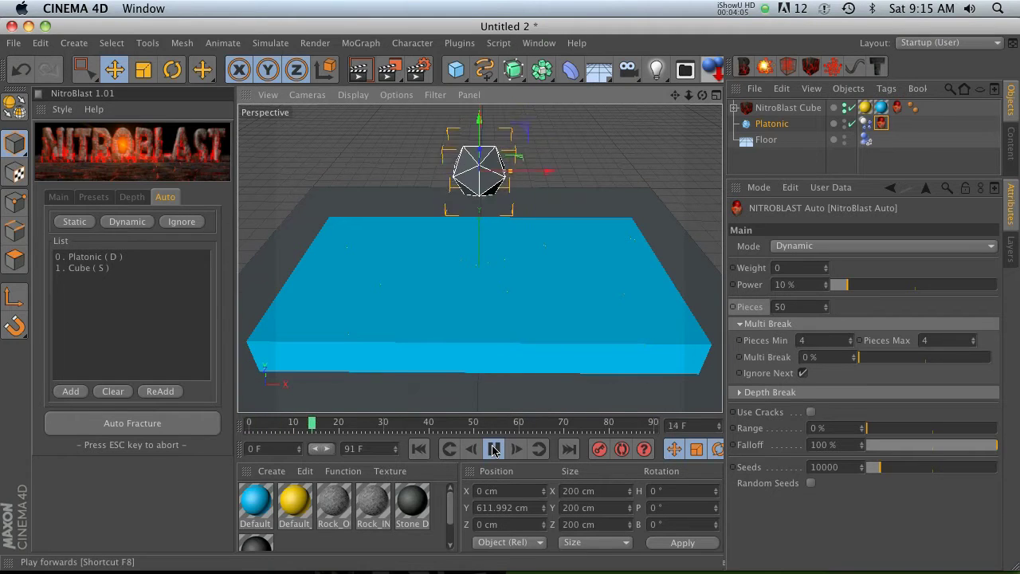
click(494, 449)
drag(847, 284, 918, 287)
click(419, 448)
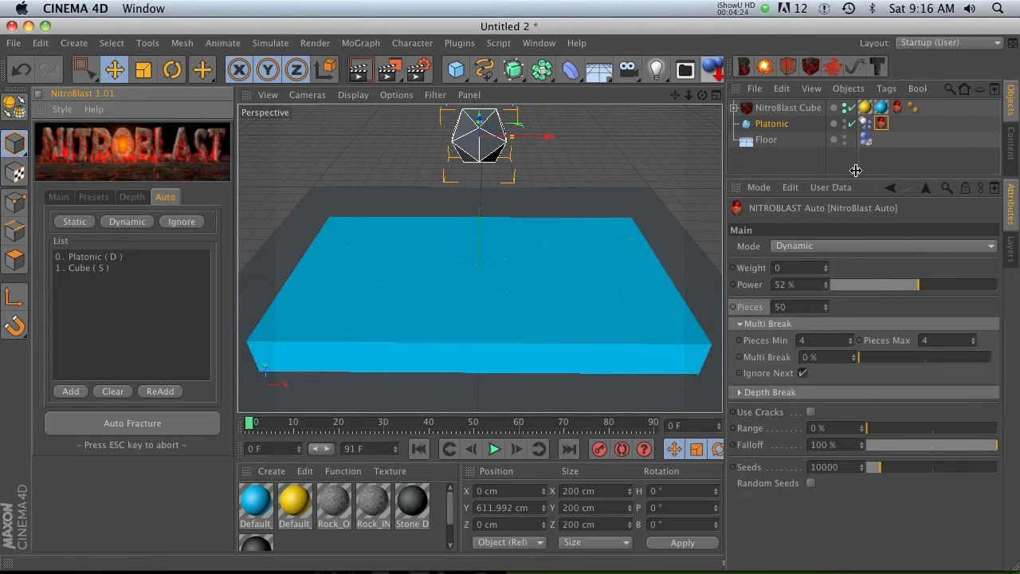
click(882, 123)
Move the Platonic to about X -415 cm above the slab and place a copy of it at about X 323 cm
drag(702, 95, 673, 96)
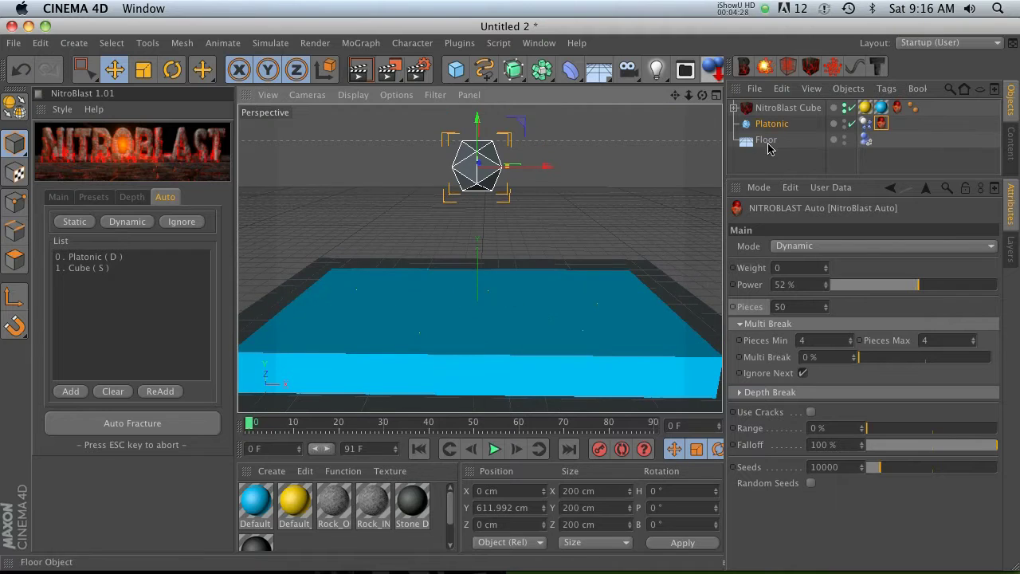
click(771, 125)
click(773, 154)
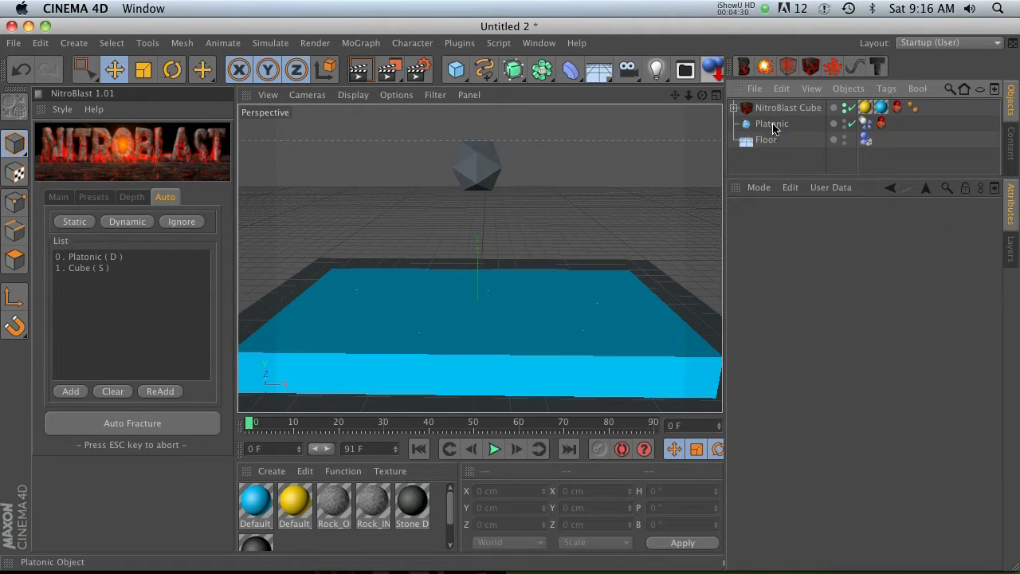
click(772, 125)
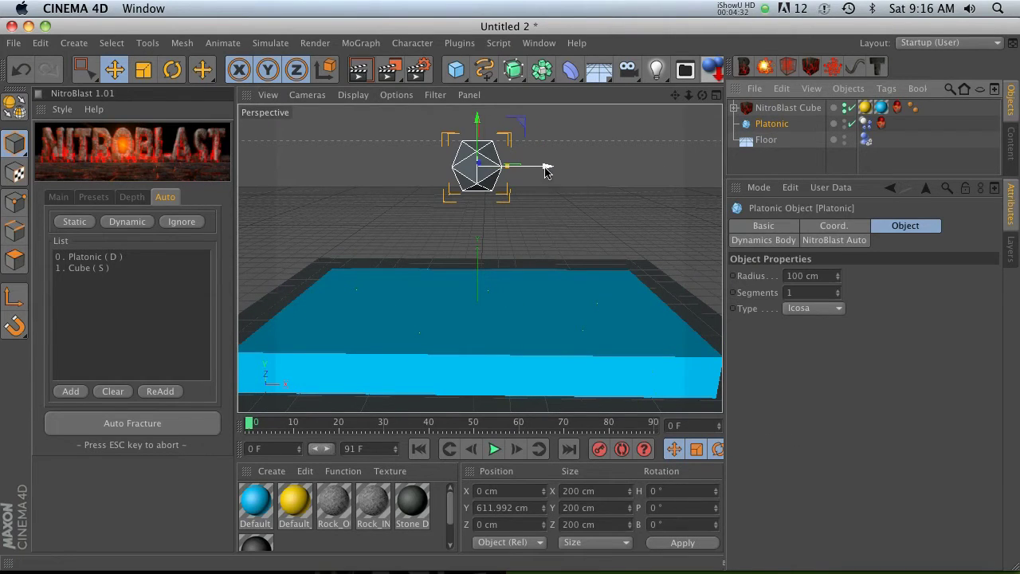
ctrl+drag(546, 170, 322, 197)
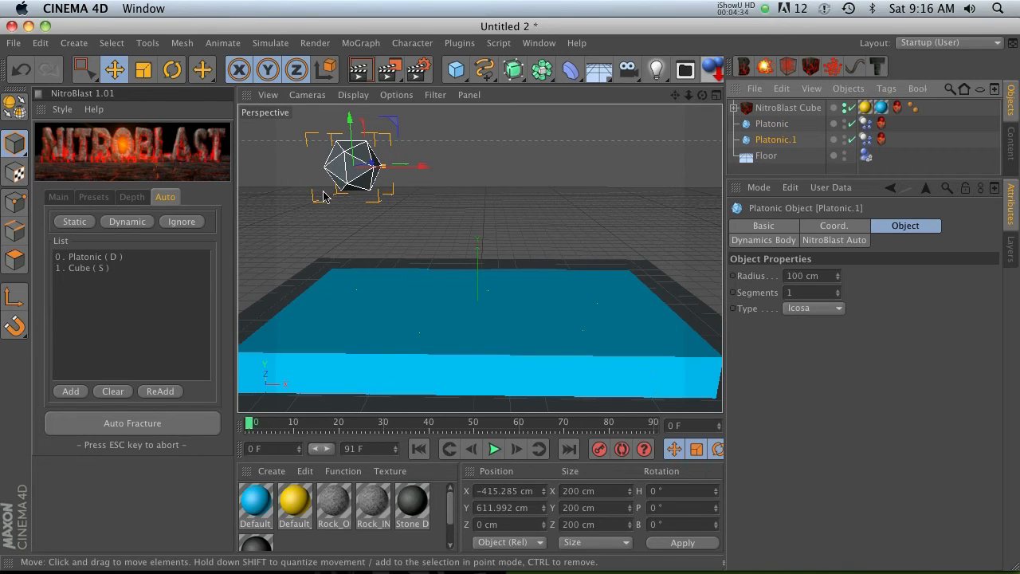
drag(666, 184, 645, 180)
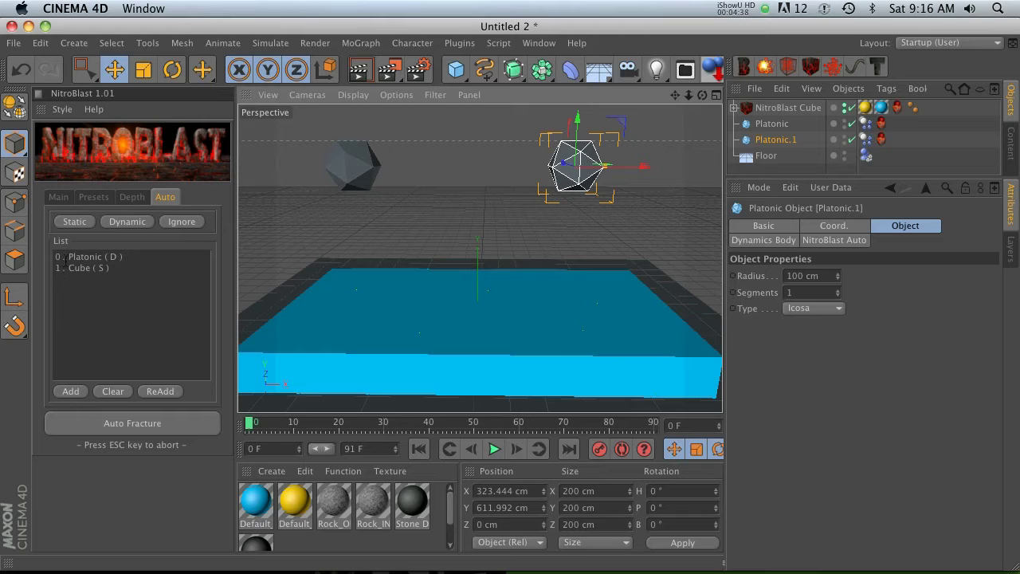
Add the copied Platonic to the Auto list and run Auto Fracture on the slab with both Platonics
click(71, 391)
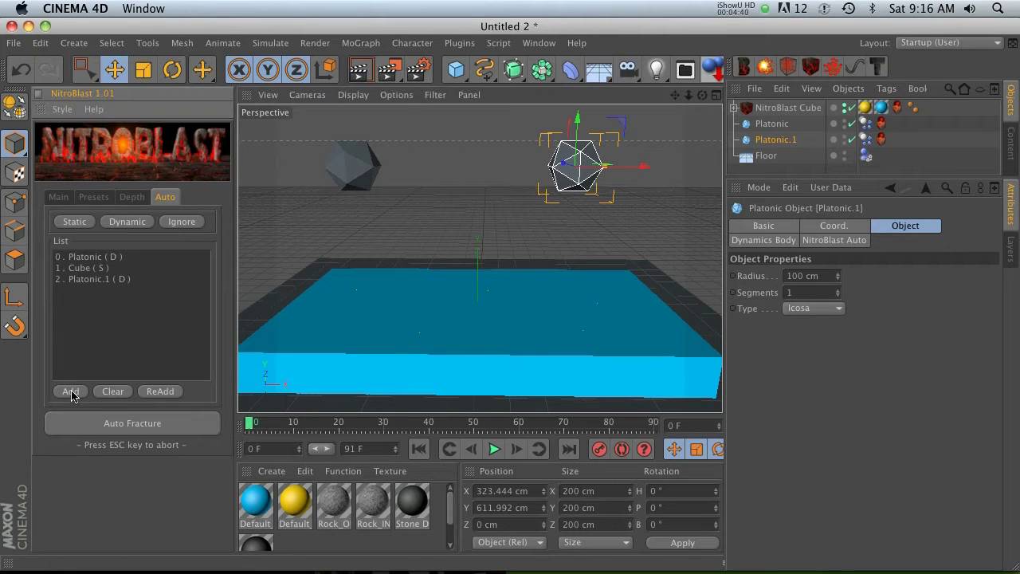
shift+click(789, 115)
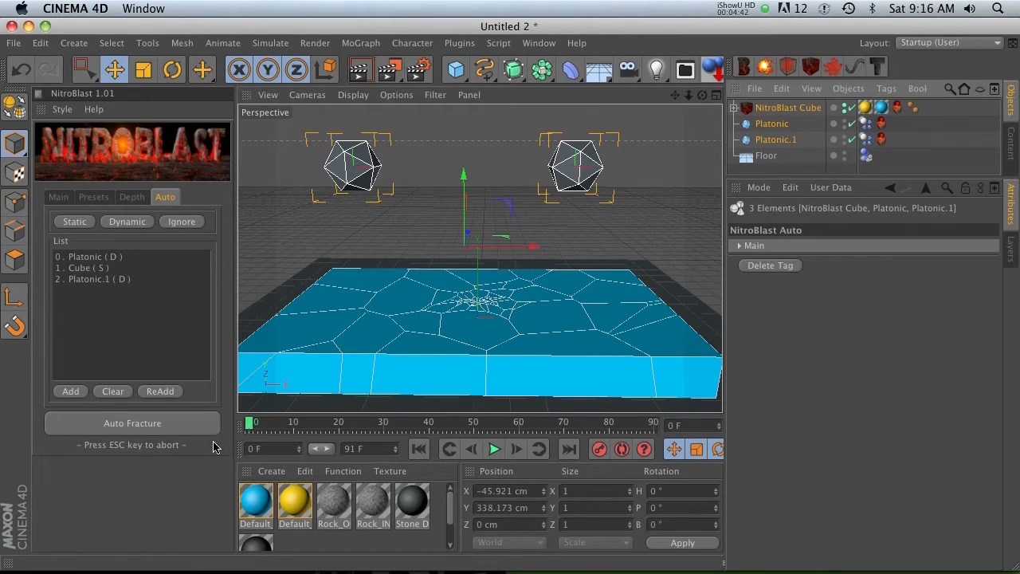
click(163, 431)
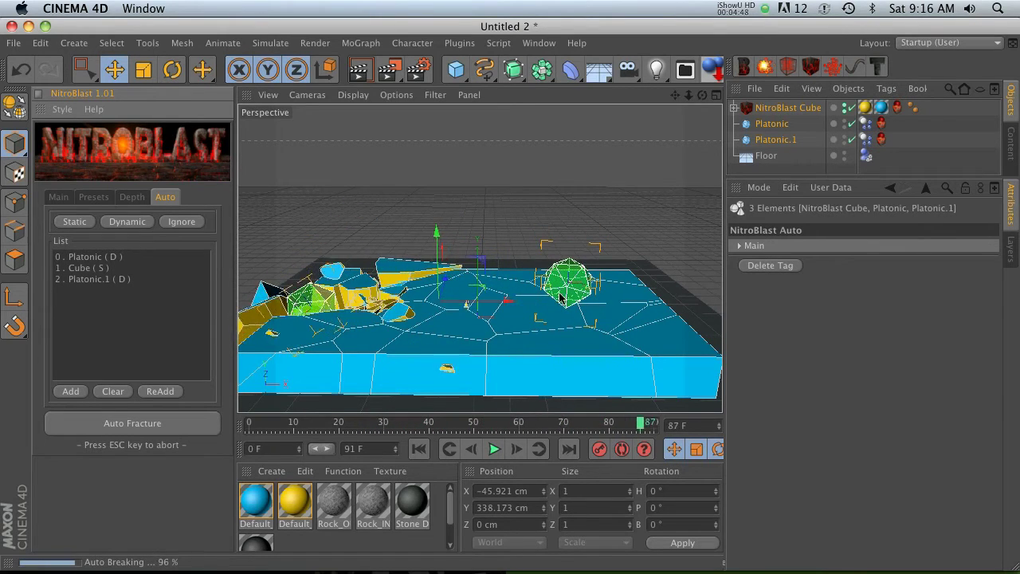
Play the simulation of both Platonics striking the slab and return to the first frame
click(494, 449)
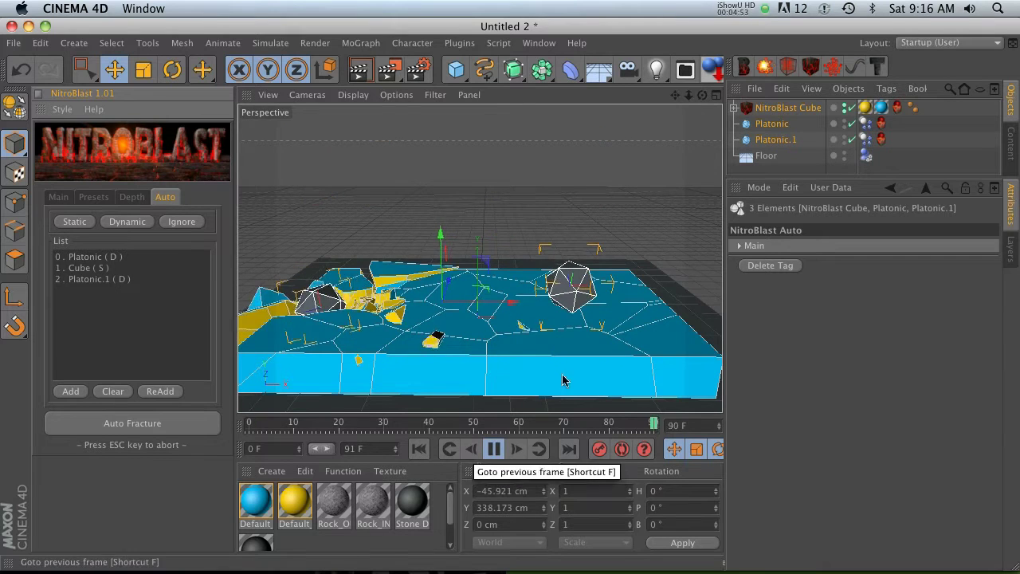
click(491, 447)
click(419, 448)
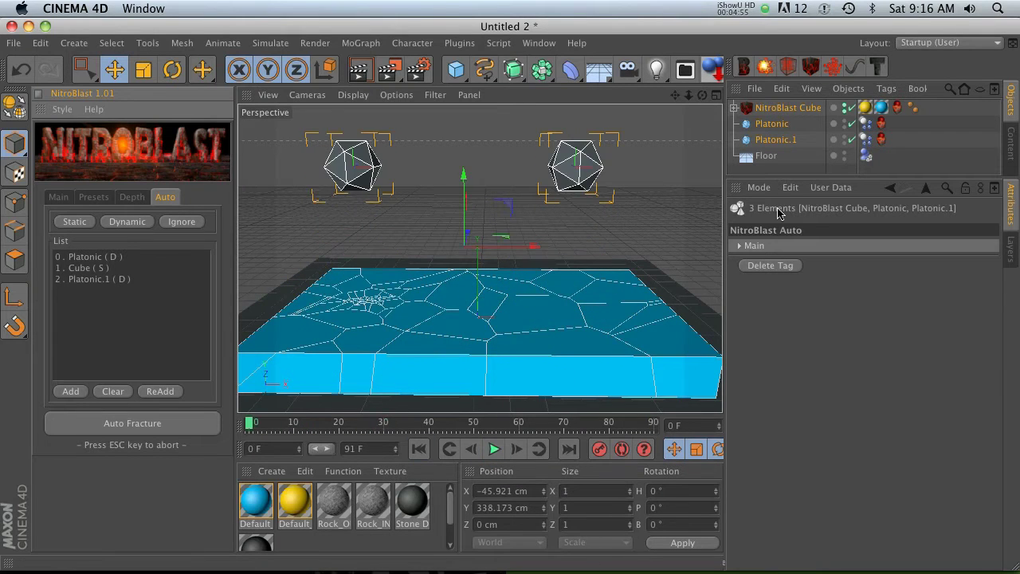
Set Multi Break in the NitroBlast Cube's NitroBlast Auto tag to 82%
scroll(547, 294, up, 4)
scroll(418, 274, down, 5)
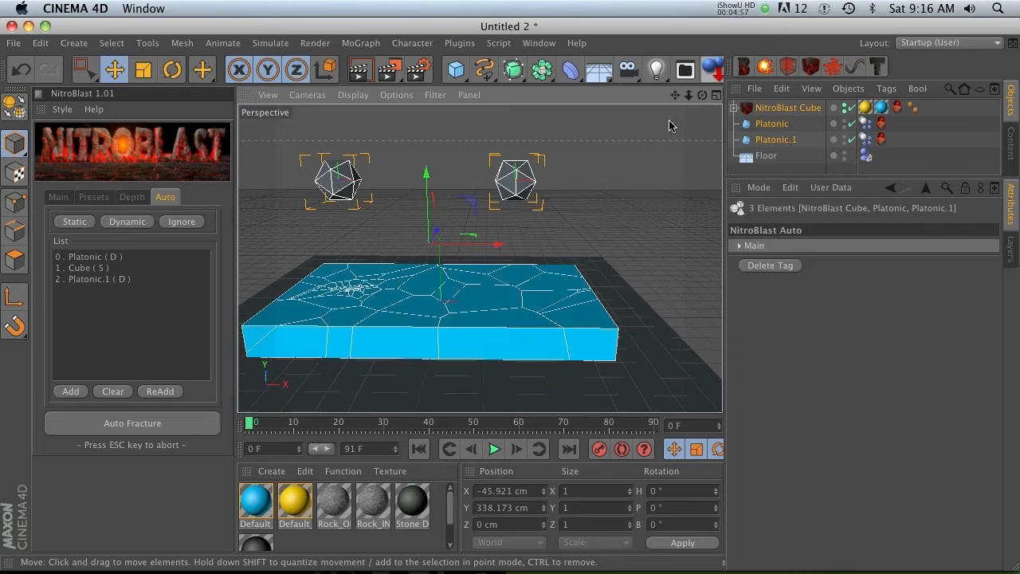
drag(675, 95, 710, 98)
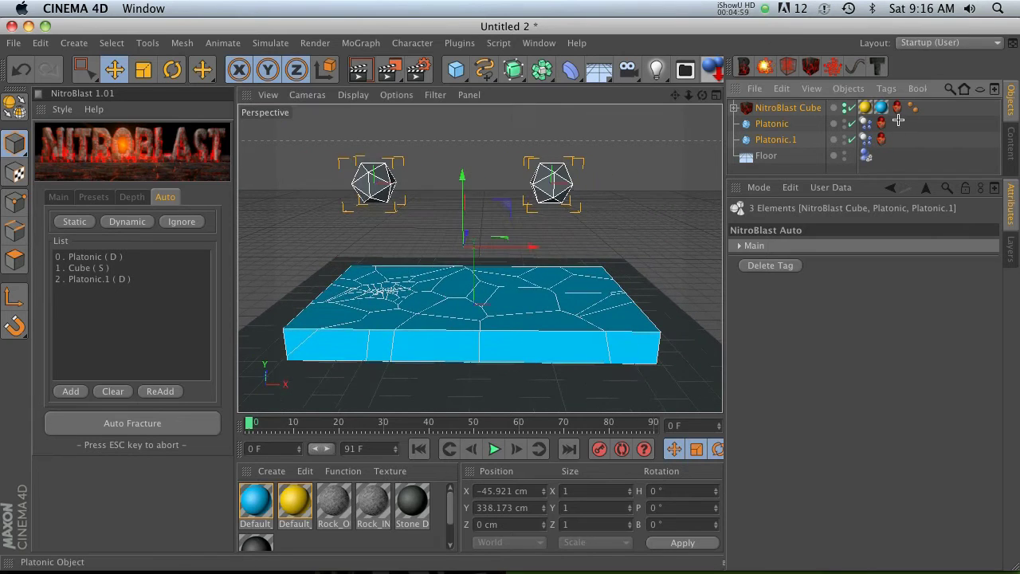
click(898, 120)
click(805, 109)
click(898, 110)
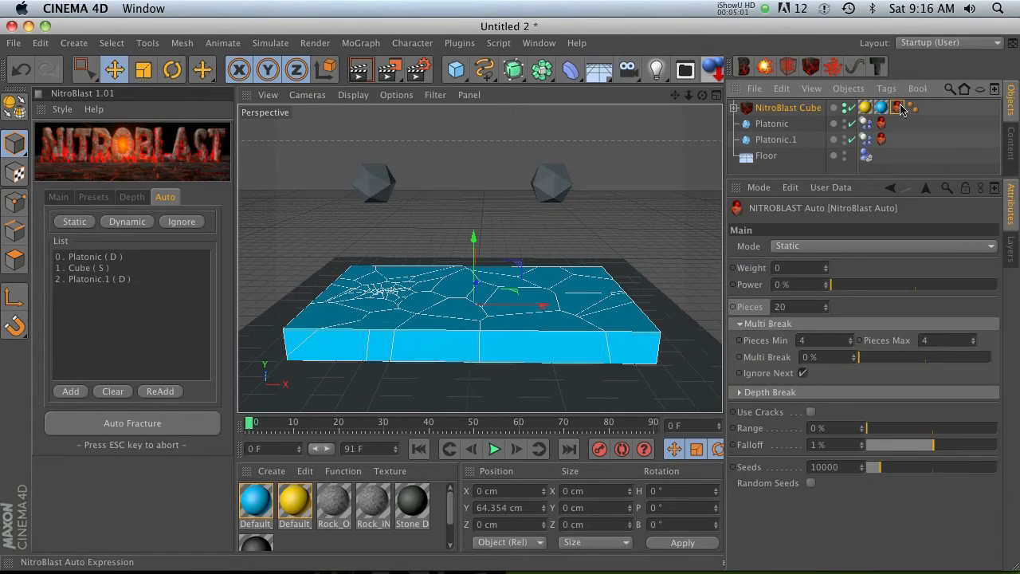
click(763, 324)
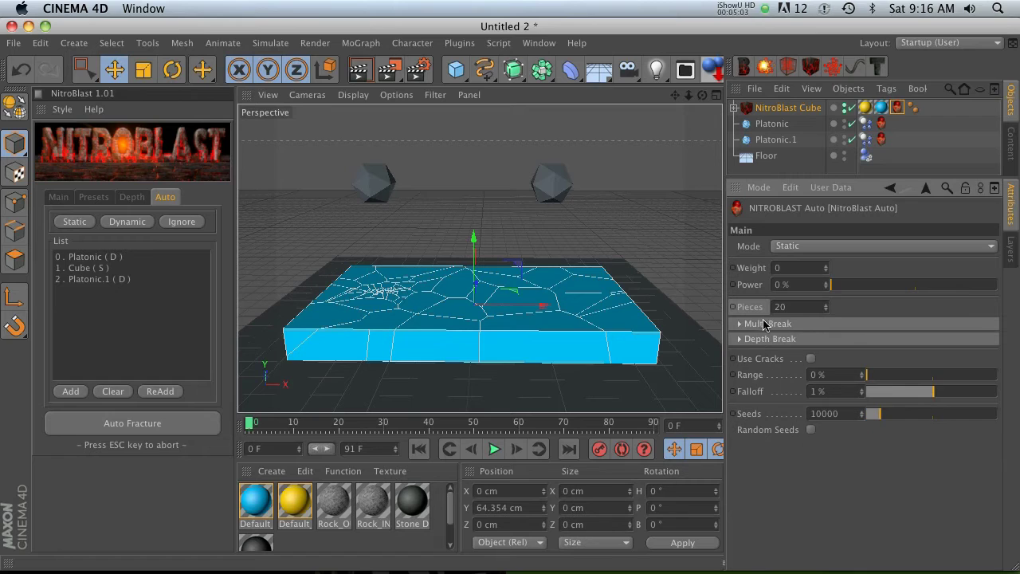
click(740, 324)
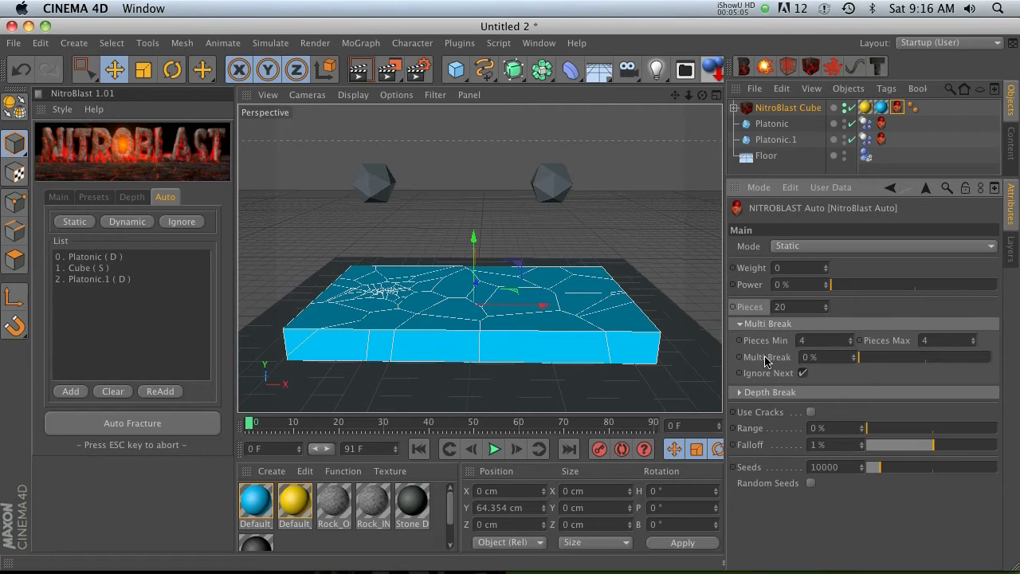
click(766, 358)
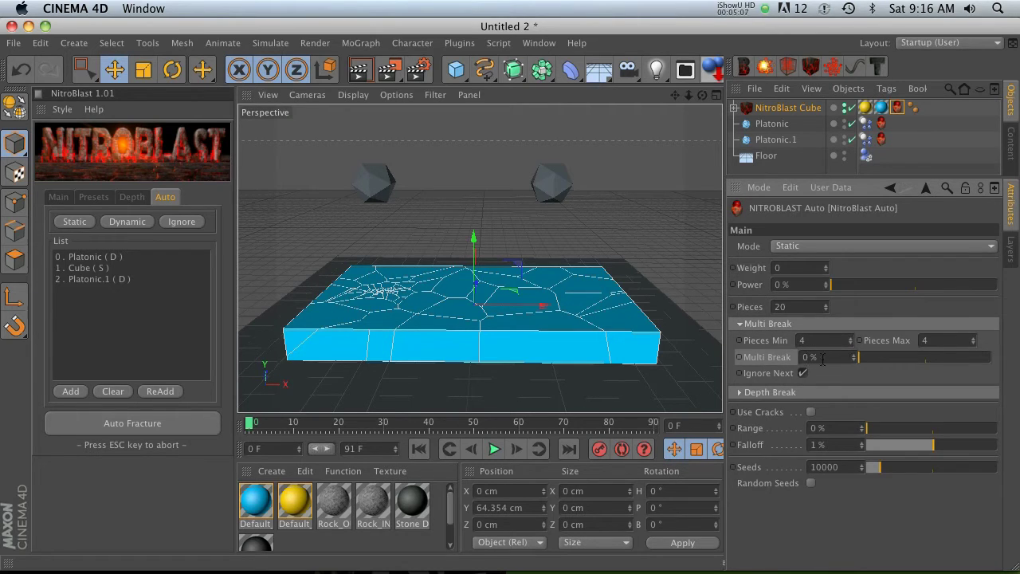
drag(898, 361, 972, 361)
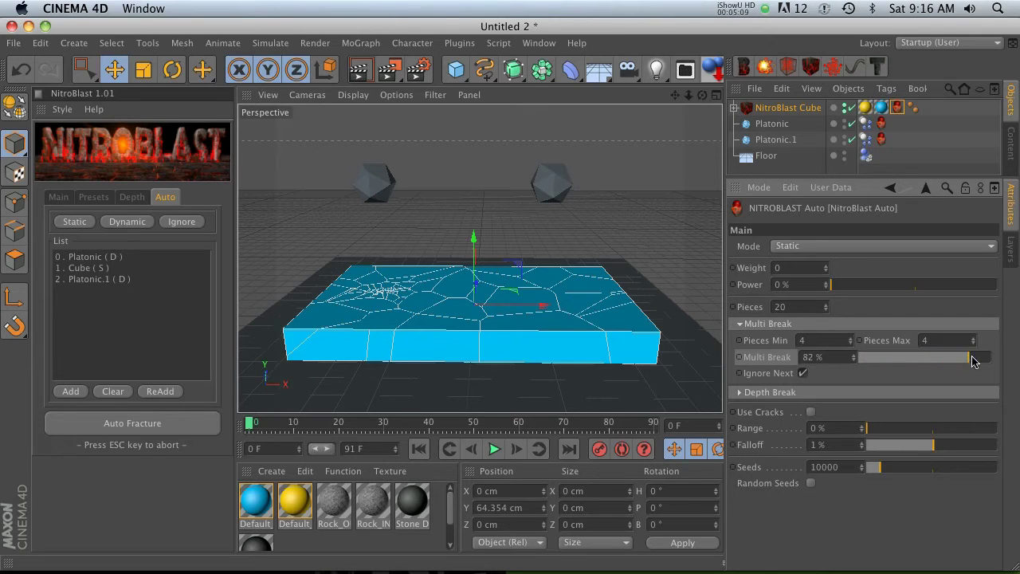
Run Auto Fracture with the slab's new Multi Break setting and play the two-Platonic simulation
click(141, 423)
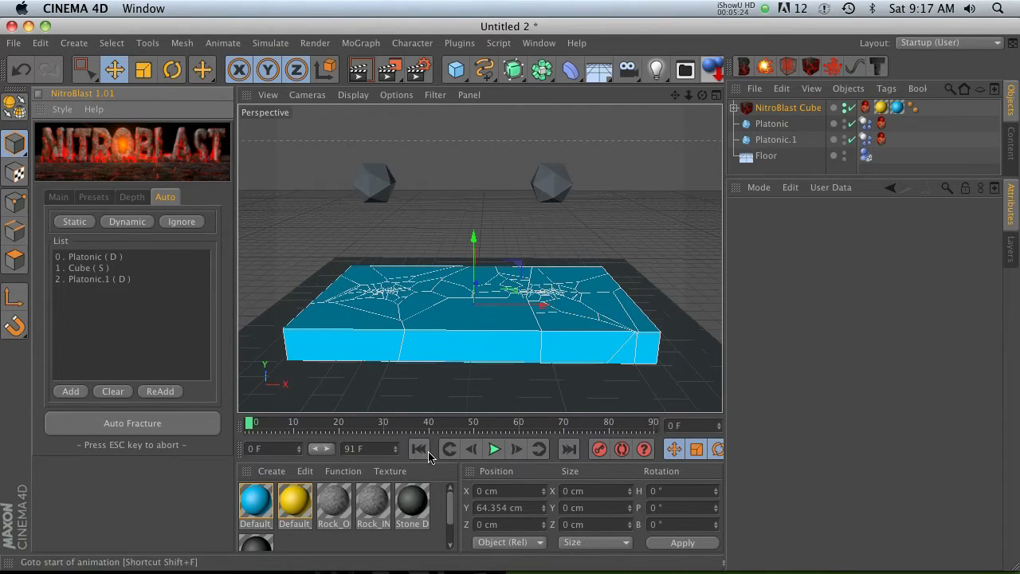
click(498, 450)
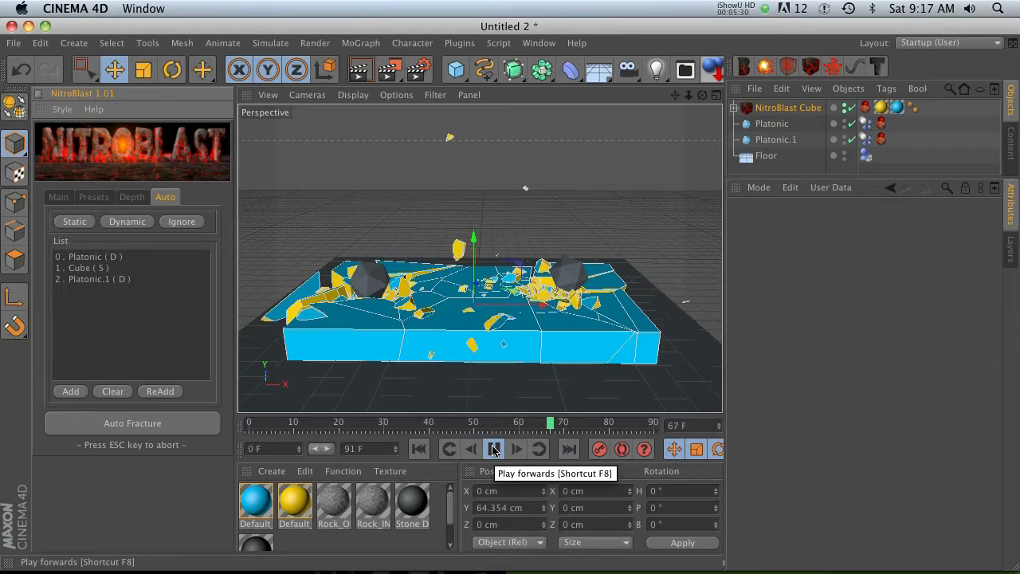
Stop the playback of the two-Platonic slab simulation
click(494, 450)
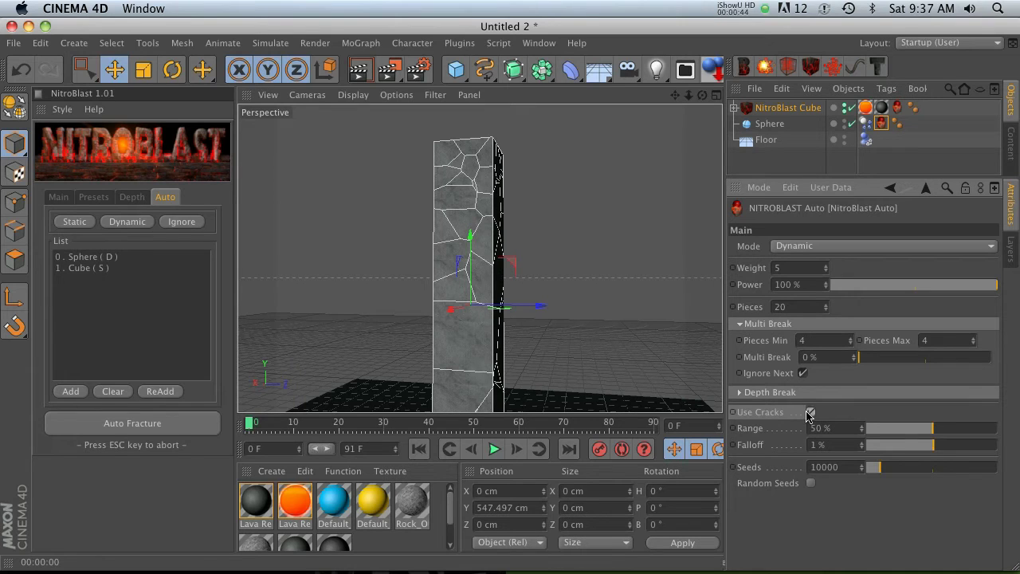
Run Auto Fracture on the pillar with the sphere's Use Cracks option enabled and play the simulation to frame 51
click(119, 424)
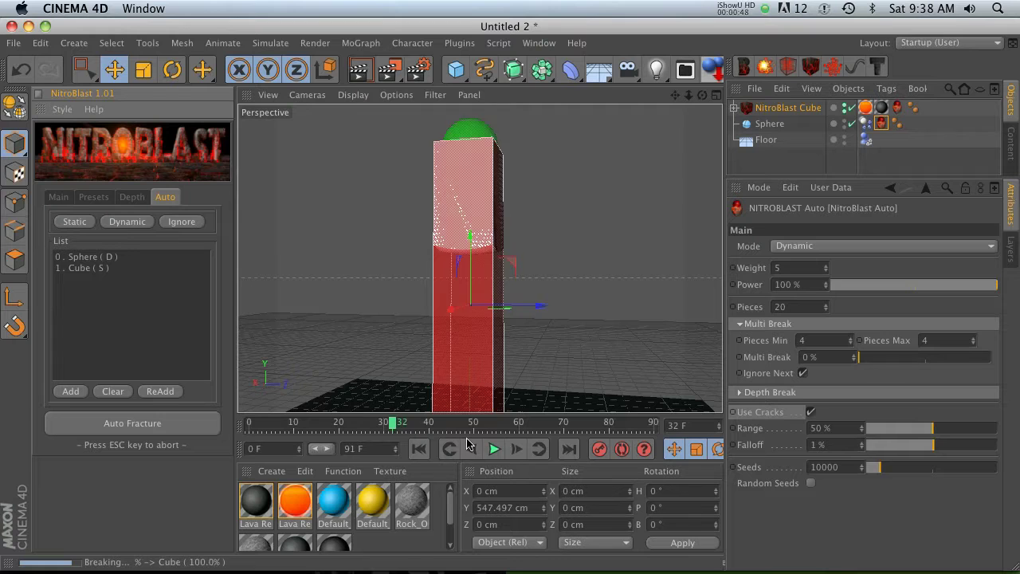
click(493, 450)
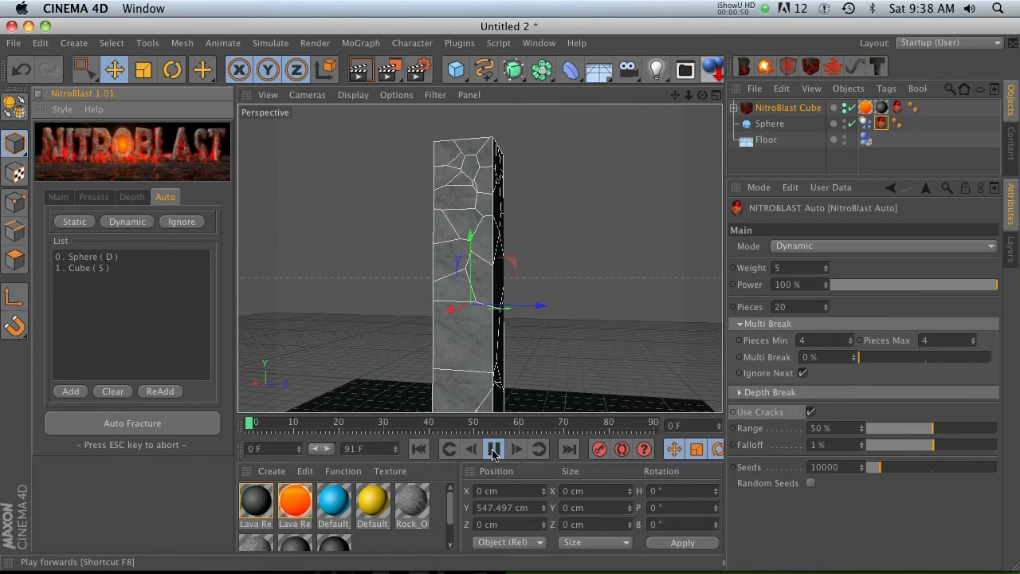
click(494, 450)
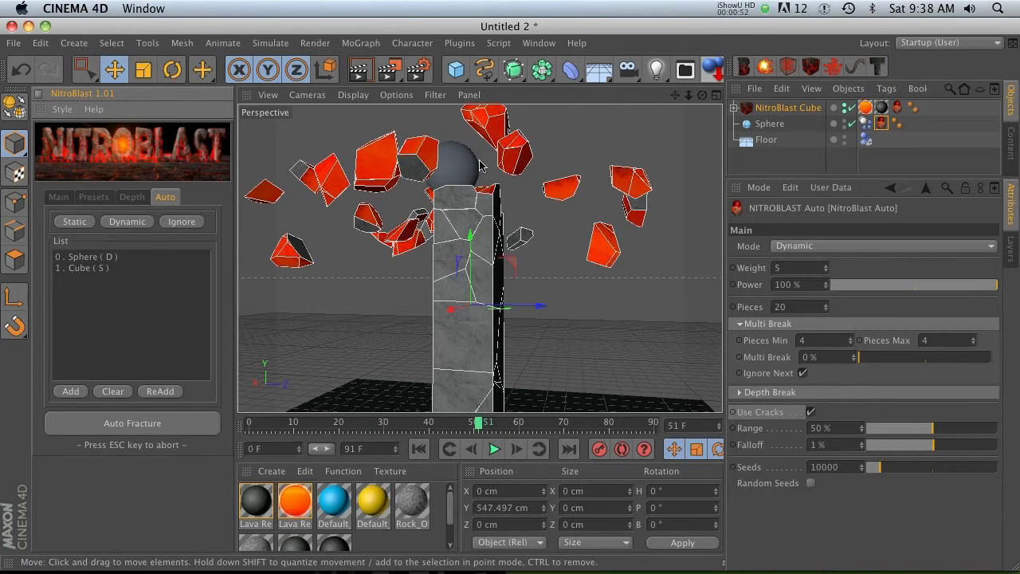
Render the active view to inspect the cracks on the fractured pillar
click(372, 73)
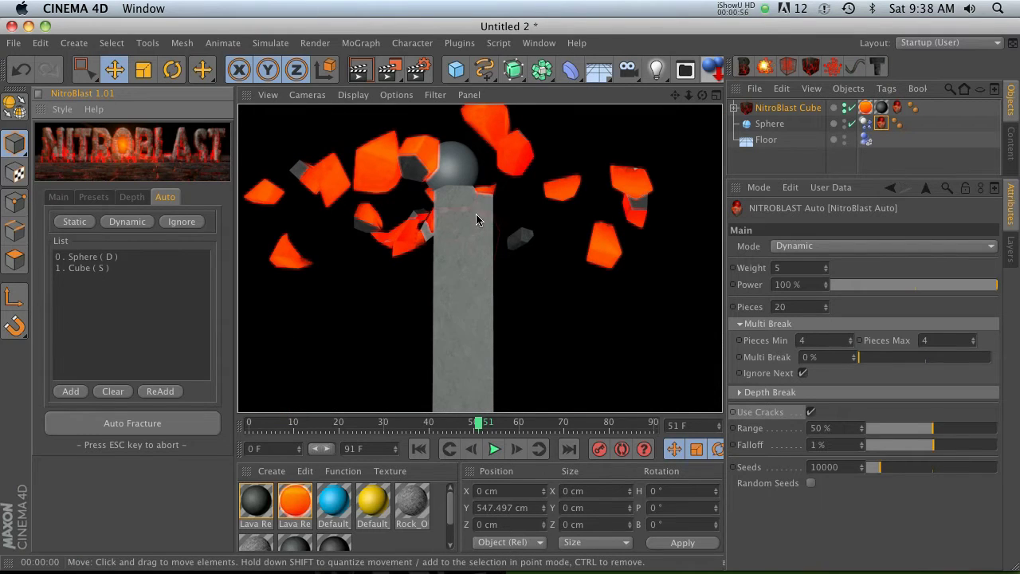
click(476, 221)
key(ctrl+r)
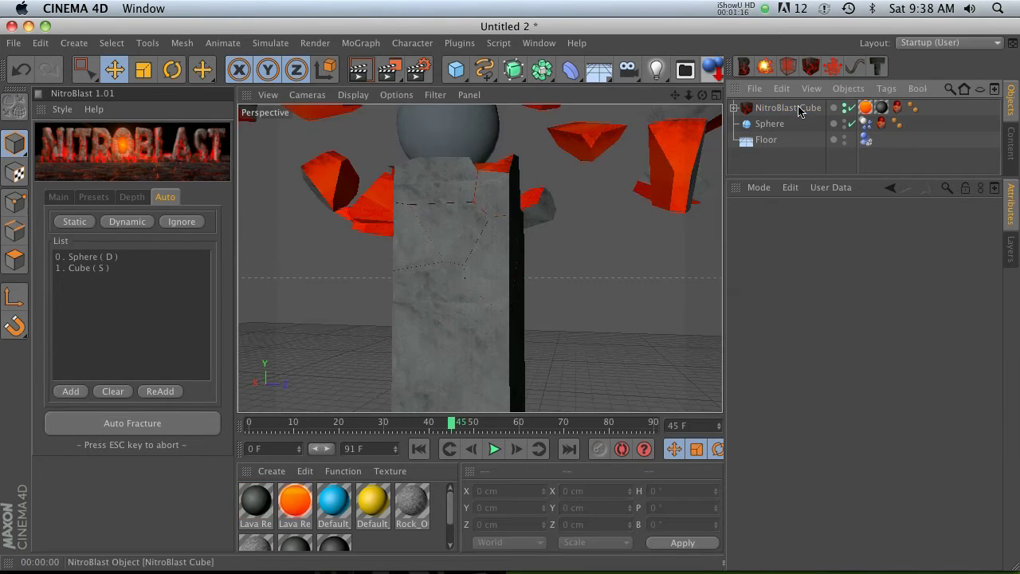
Open the NitroBlast Cracks tag of NitroBlast_Crivice in the cube's Static pieces group and enable Show Range
click(745, 107)
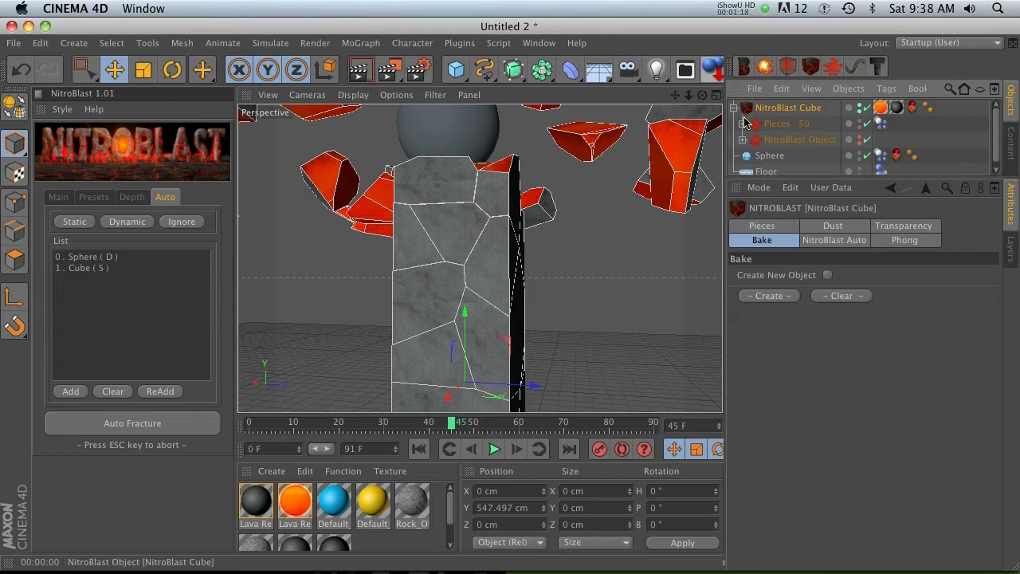
click(772, 125)
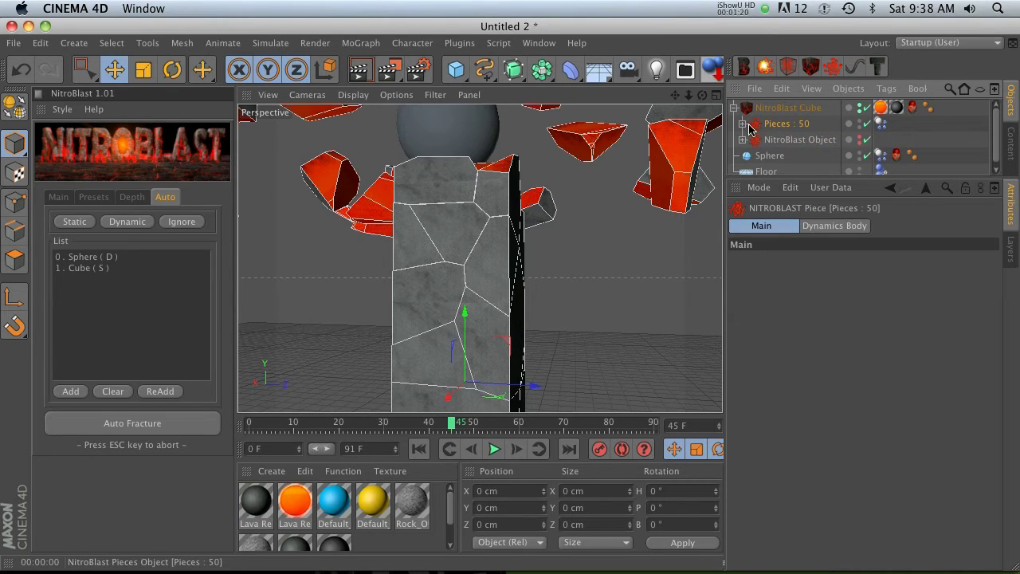
click(742, 125)
click(789, 156)
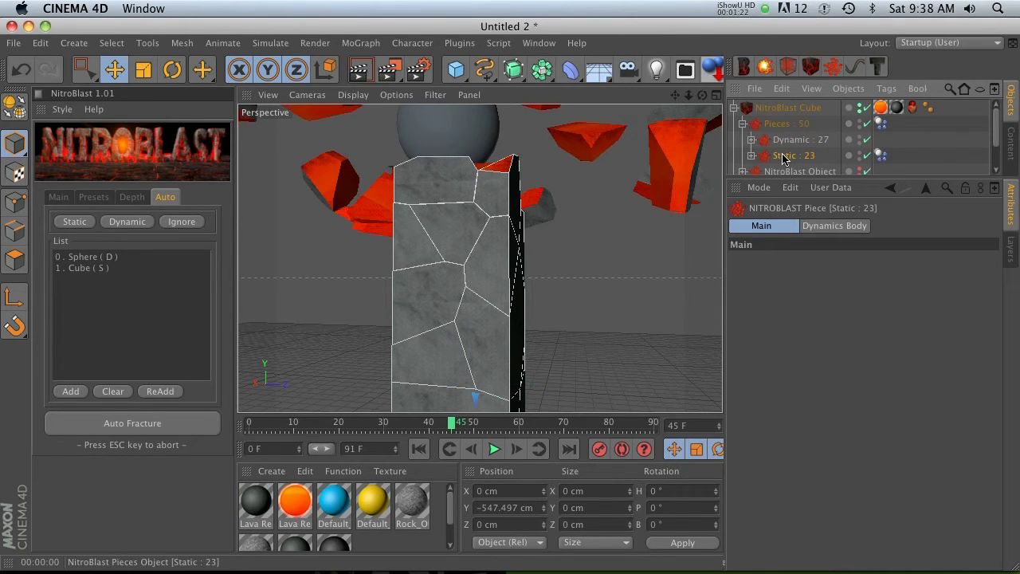
click(750, 156)
scroll(813, 151, down, 2)
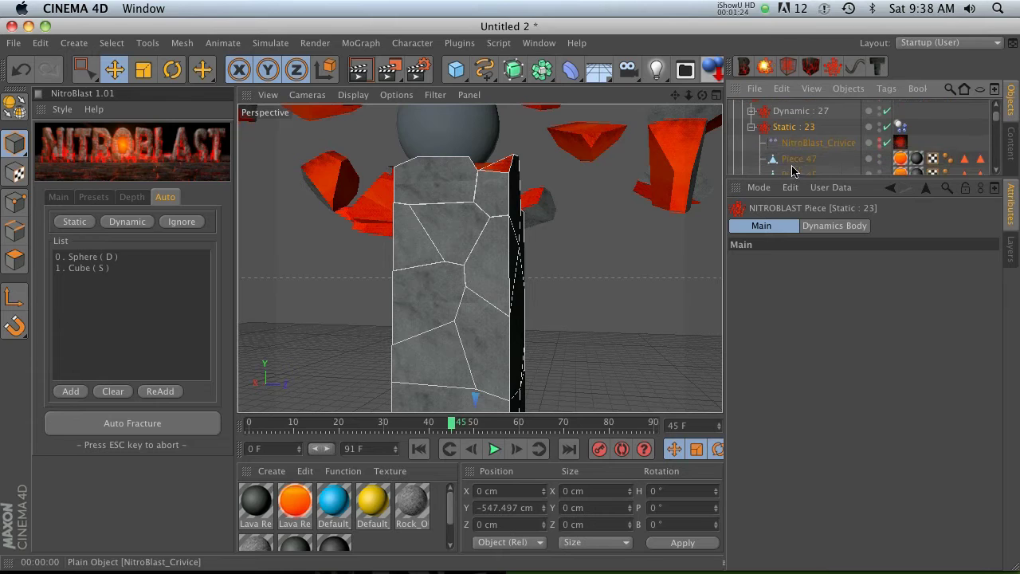
click(817, 144)
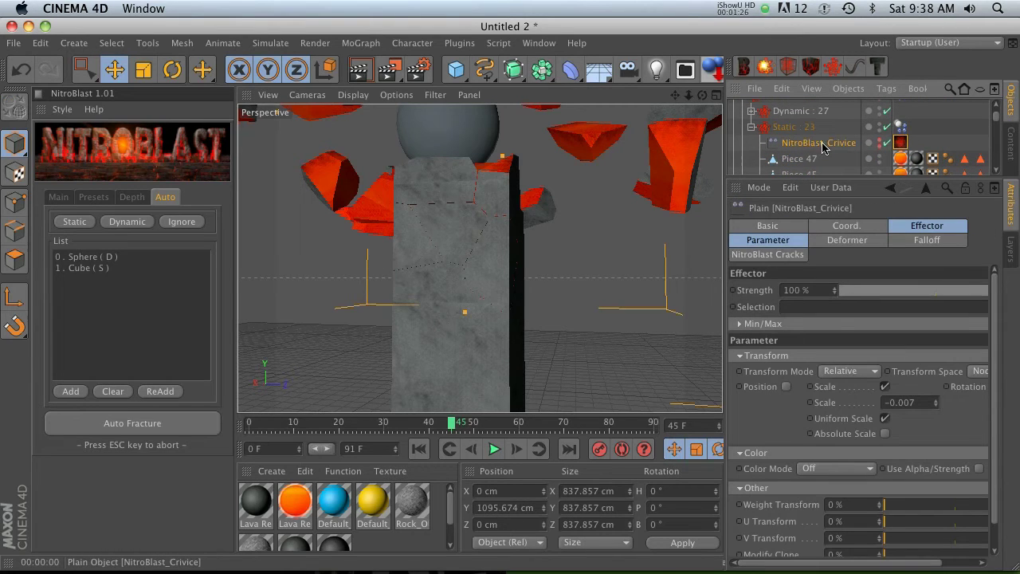
click(900, 143)
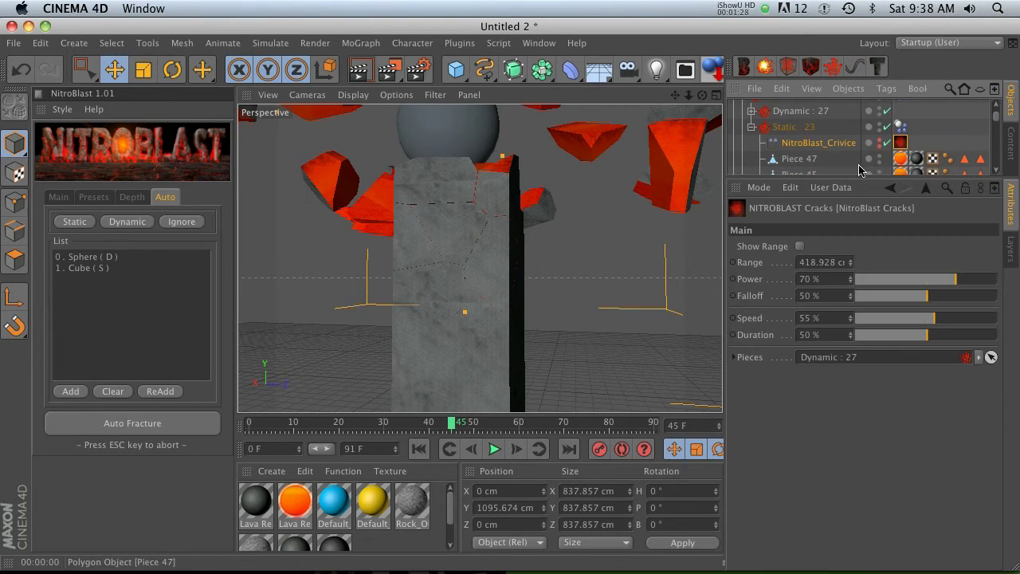
click(799, 247)
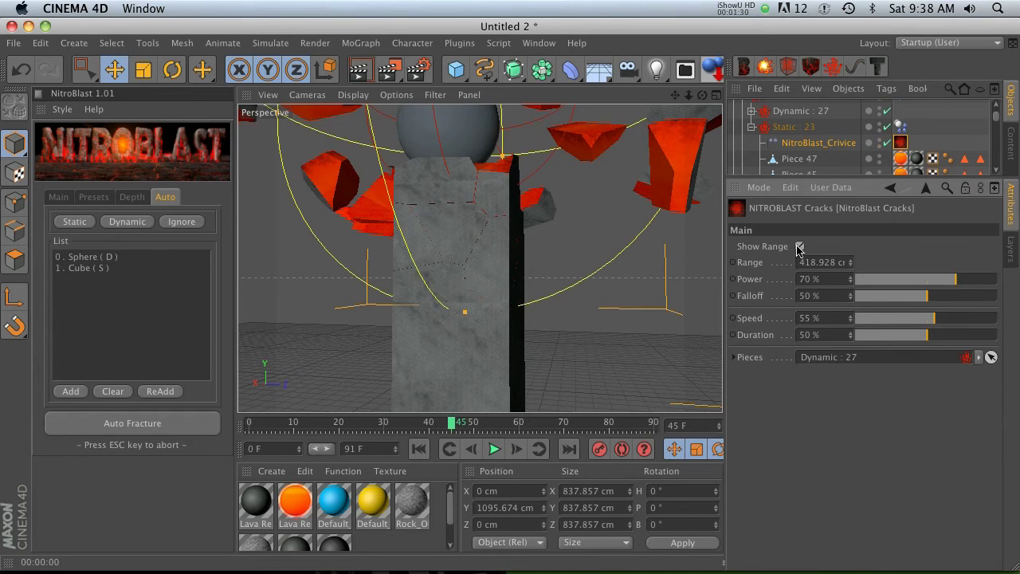
Lower the NitroBlast_Crivice effector along the pillar to Y about 641 cm and render the active view
scroll(477, 231, down, 6)
drag(675, 94, 510, 297)
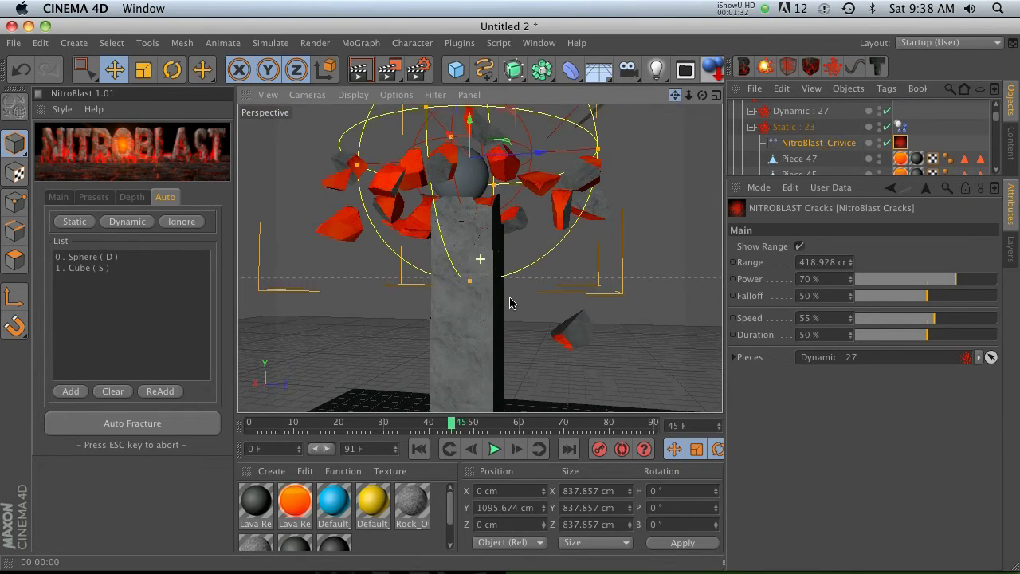
alt+middle_drag(510, 298, 510, 341)
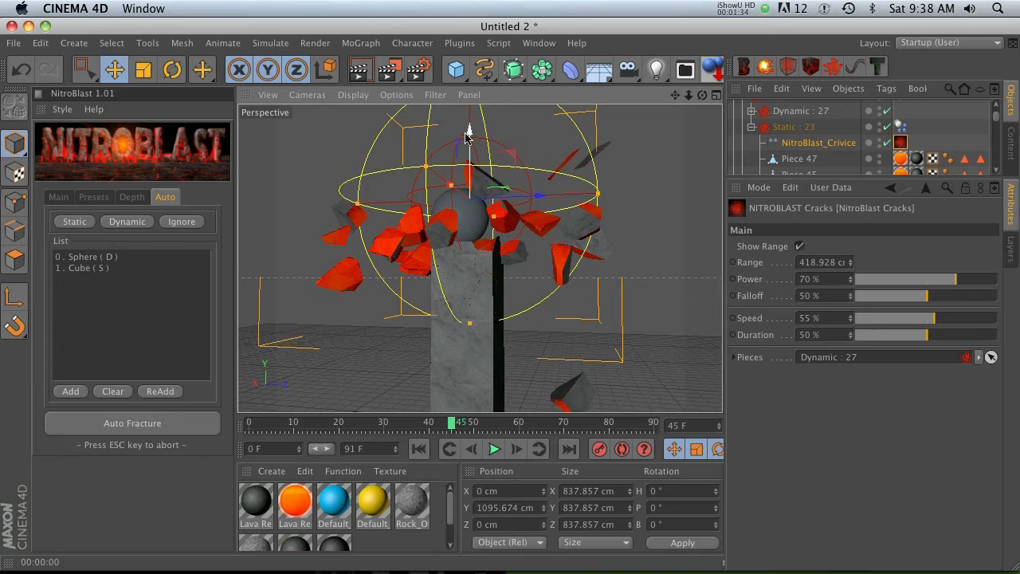
drag(468, 137, 471, 237)
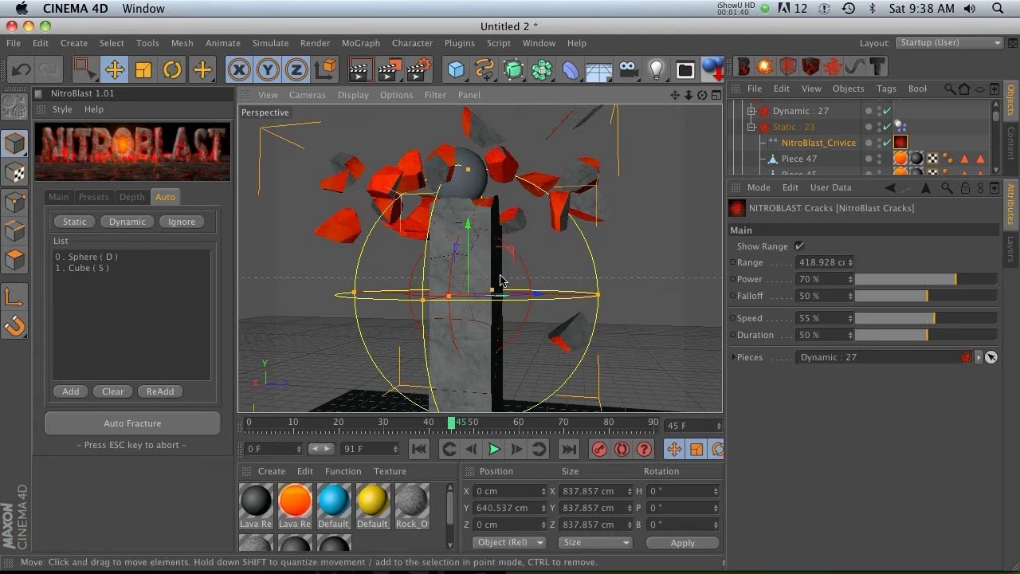
scroll(482, 298, up, 4)
click(361, 72)
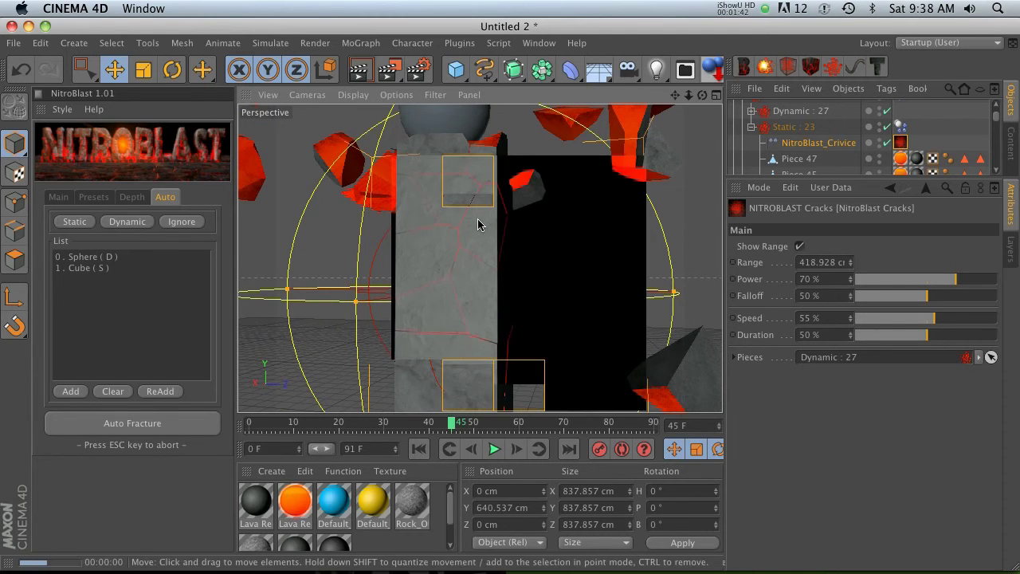
Raise the NitroBlast_Crivice effector toward the pillar's top, to Y about 924 cm
scroll(490, 272, down, 5)
drag(468, 231, 469, 139)
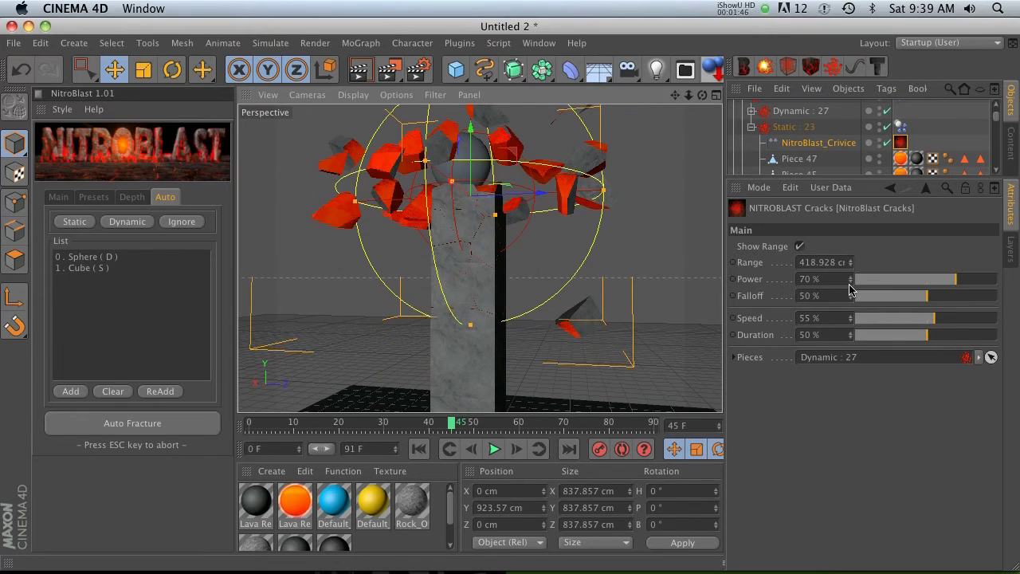
Set the NitroBlast Cracks Power to 100%, Falloff to 11% and Speed to 52%, and render the active view
drag(959, 285, 1018, 287)
drag(926, 297, 870, 299)
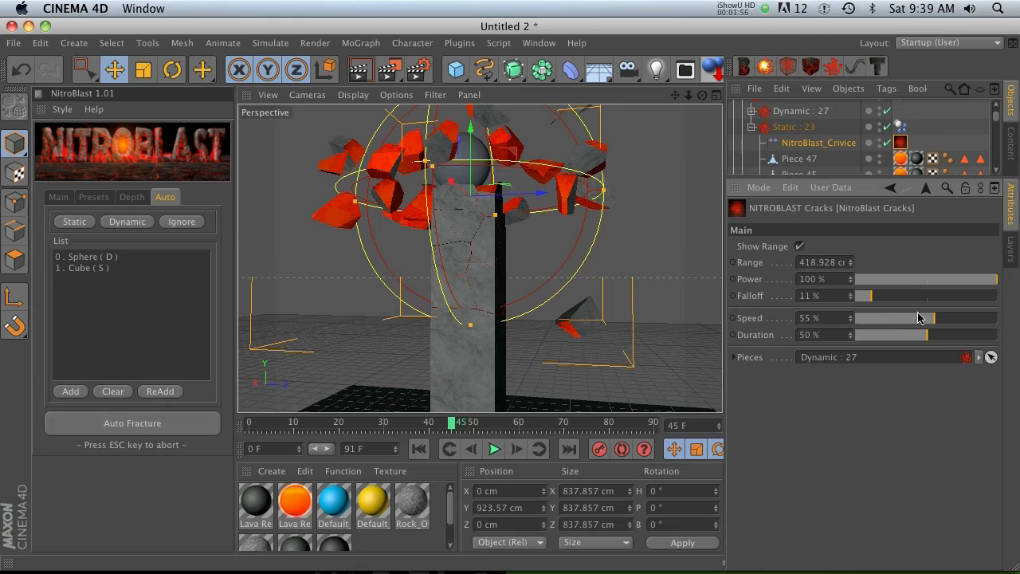
drag(892, 317, 934, 325)
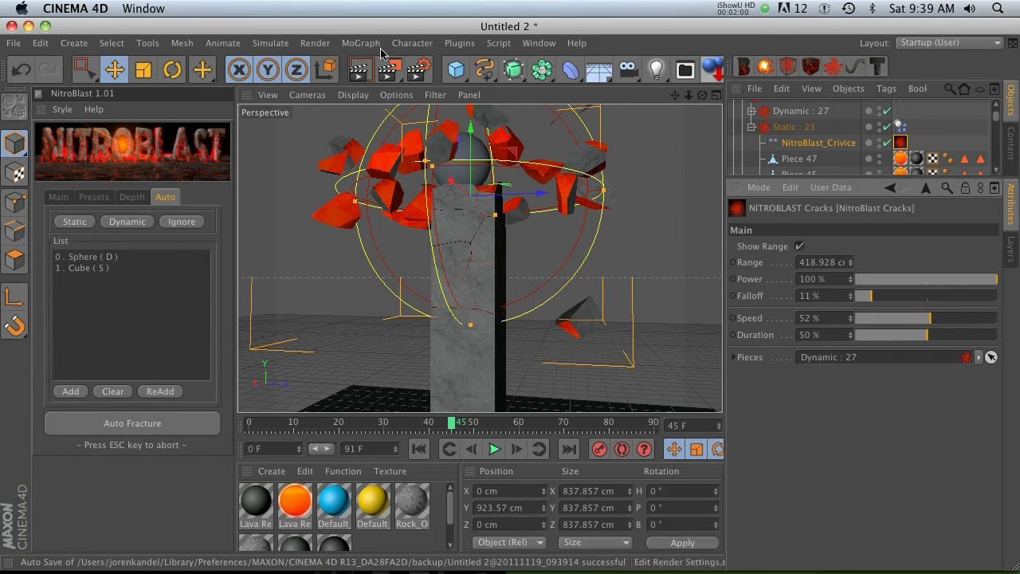
key(super+r)
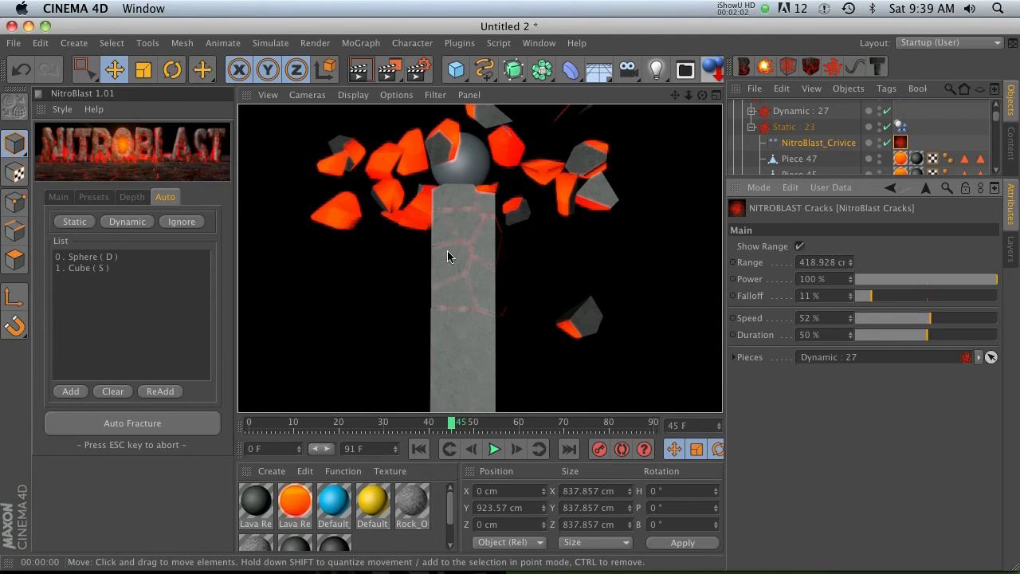
Replay the pillar simulation from the first frame, stop at frame 32 and render the active view
click(420, 450)
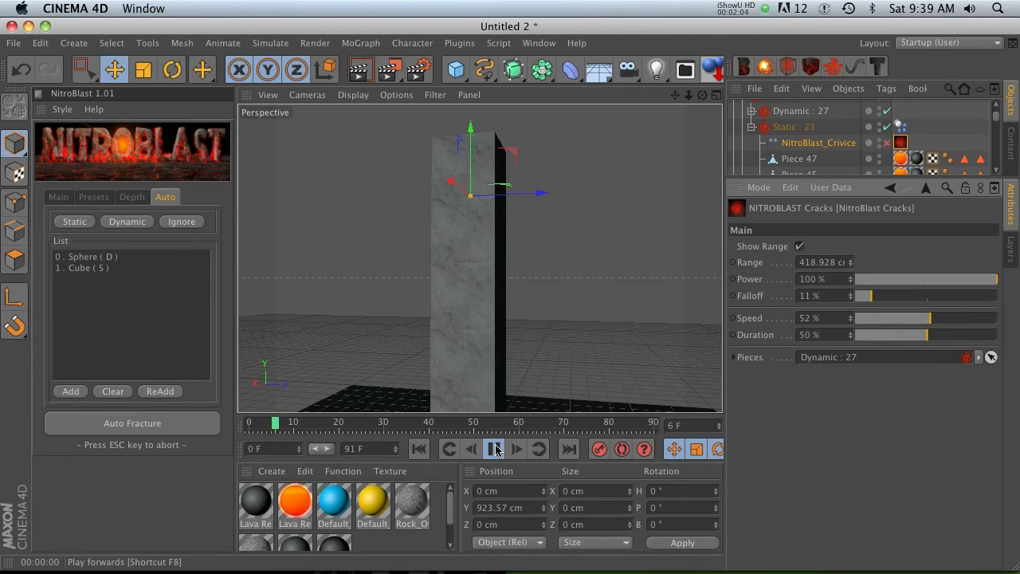
click(495, 449)
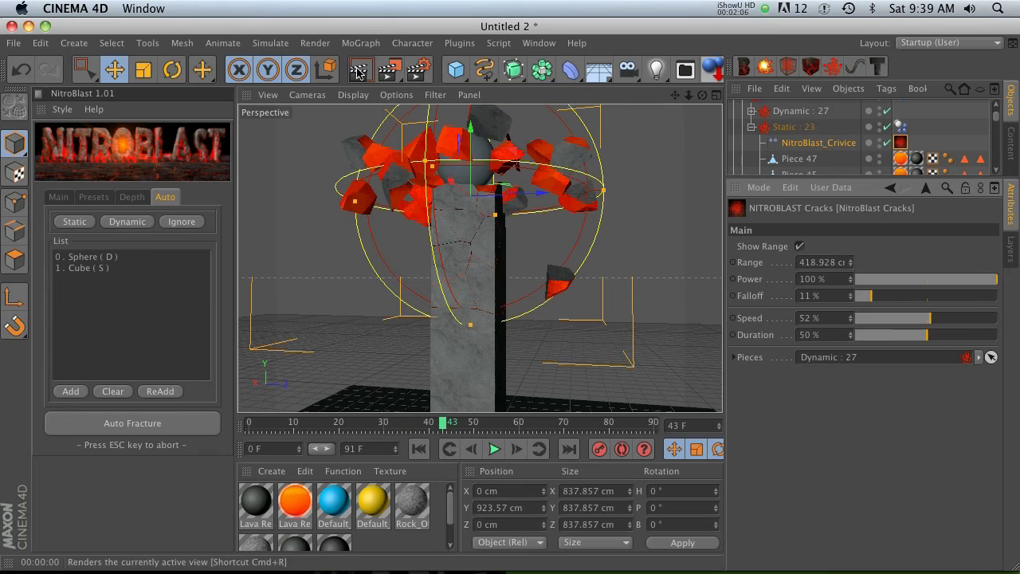
click(418, 449)
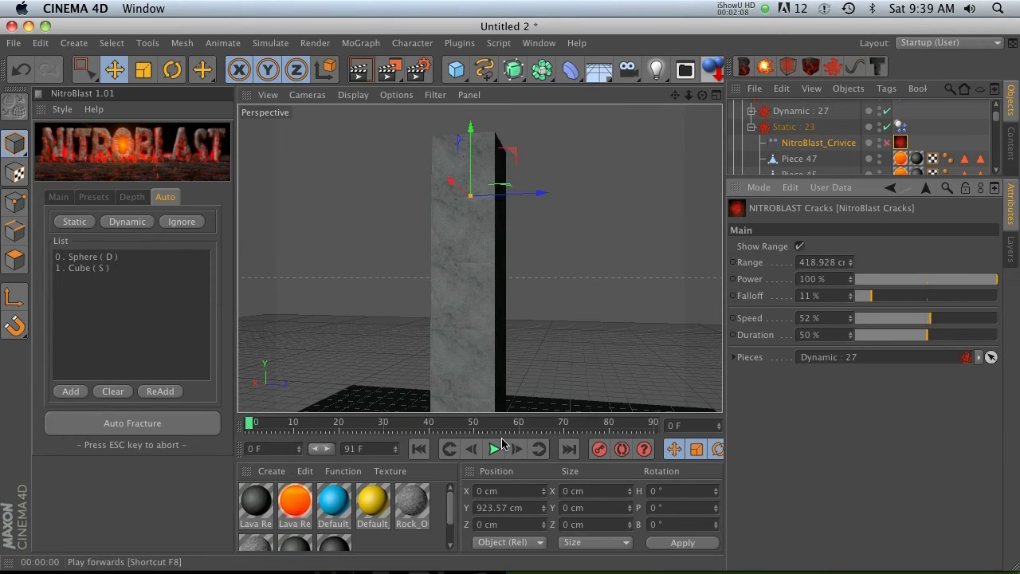
click(478, 187)
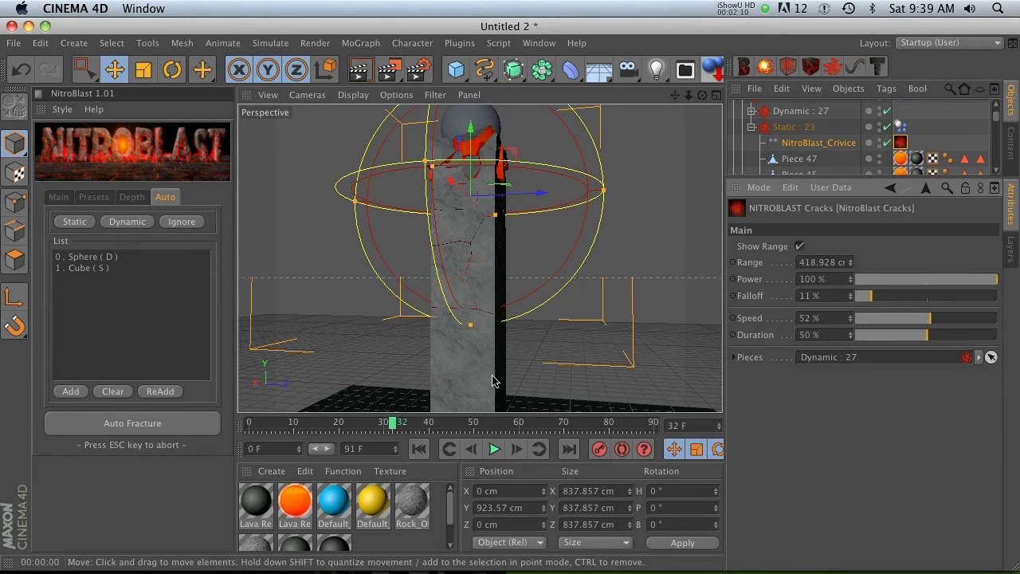
key(ctrl+r)
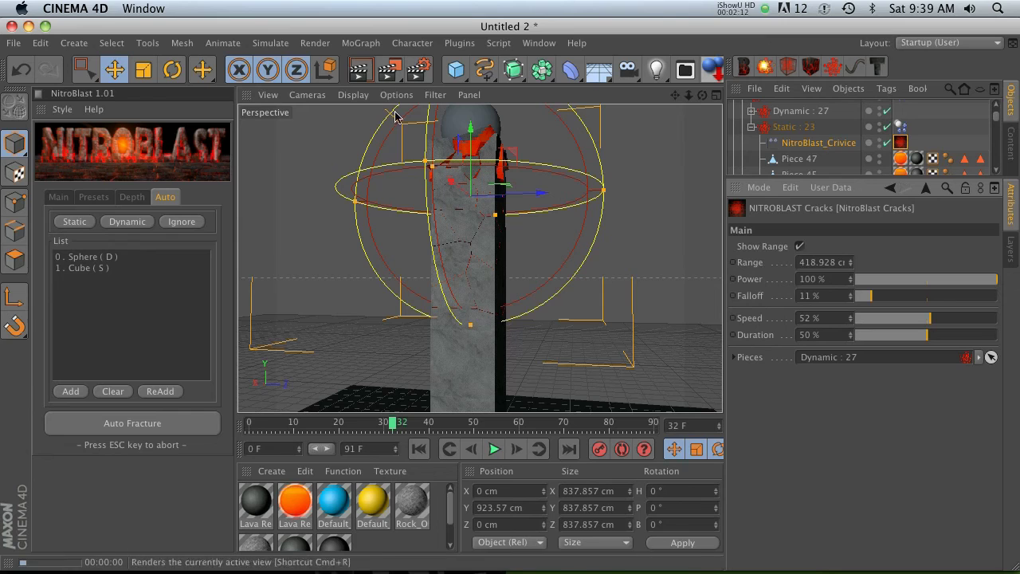